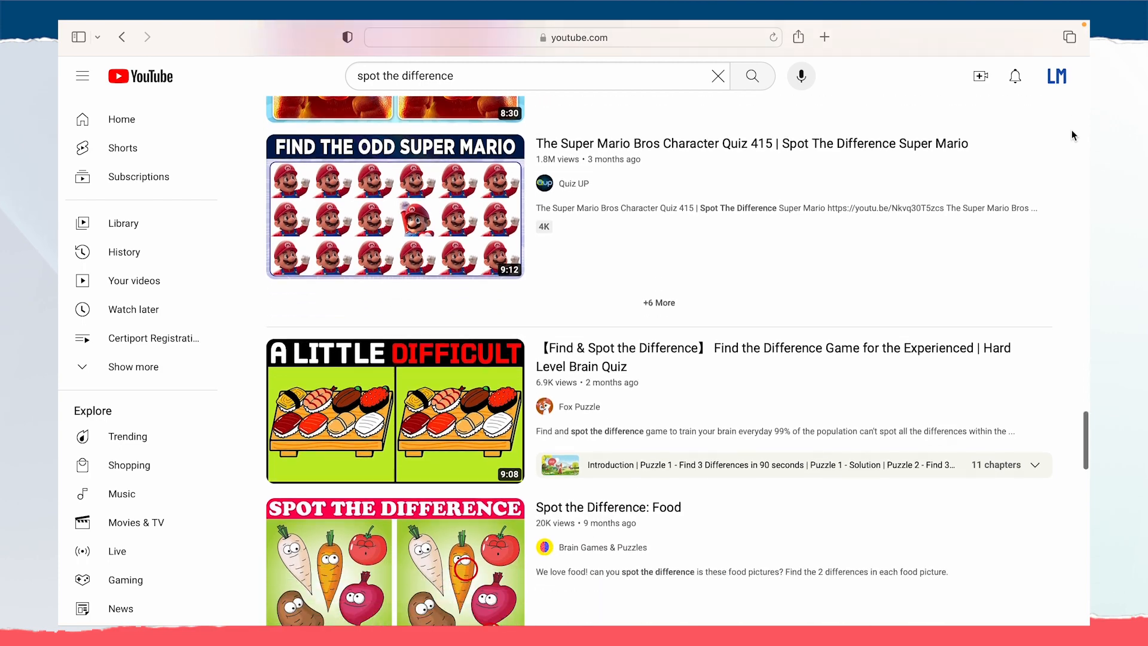
{"action": "scroll", "coordinate": [1072, 131], "scroll_direction": "down", "scroll_amount": 1}
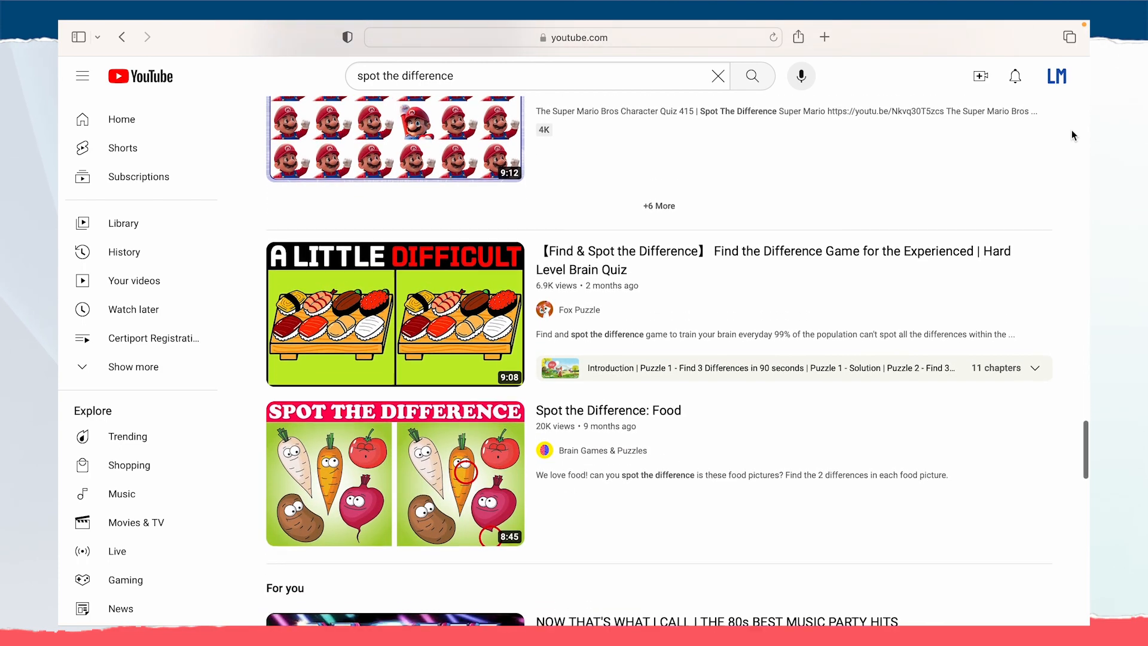
{"action": "scroll", "coordinate": [1072, 131], "scroll_direction": "up", "scroll_amount": 1}
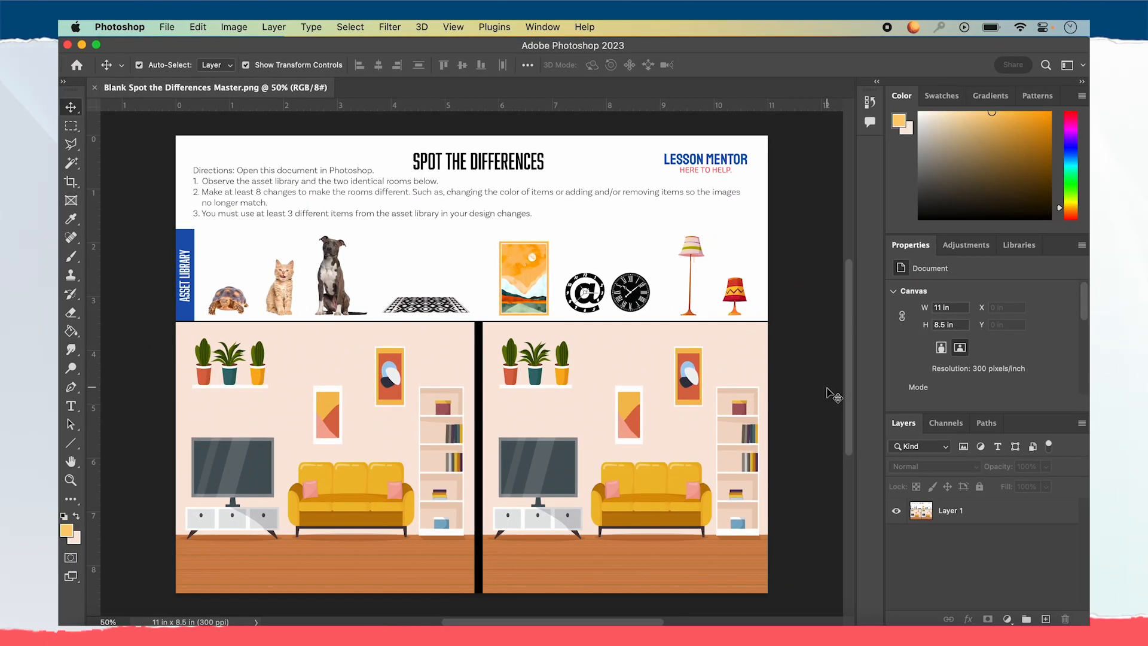
Step: Select the turtle in the asset library on Layer 1 with the Object Selection tool
{"action": "left_click", "coordinate": [1008, 515]}
{"action": "left_click", "coordinate": [71, 163]}
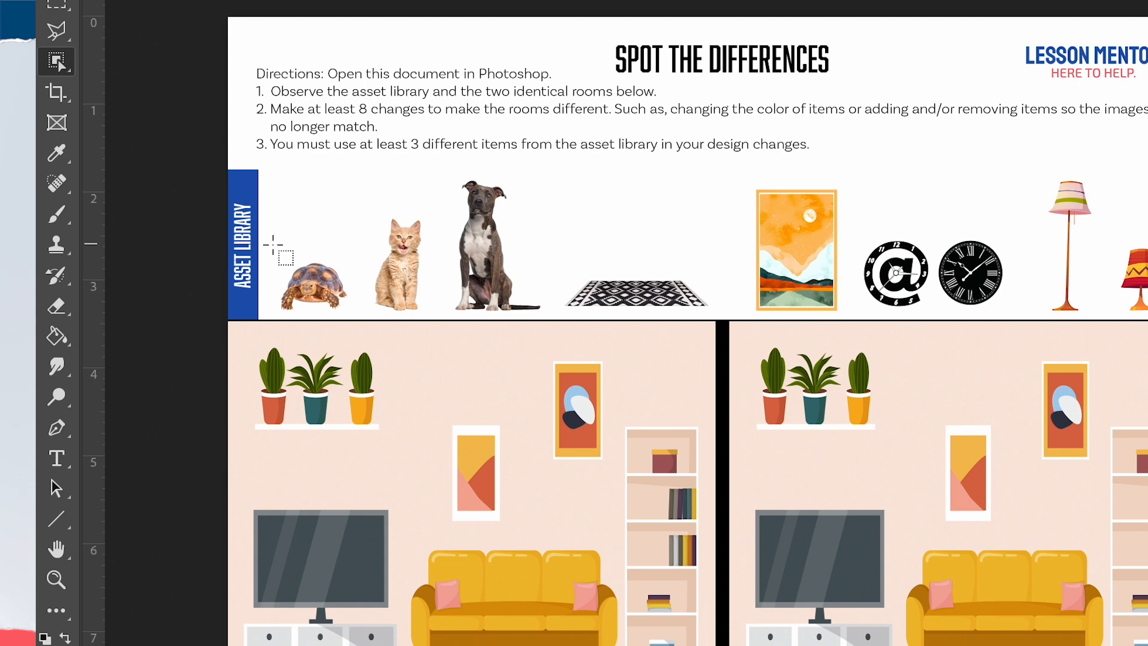
{"action": "left_click_drag", "start_coordinate": [276, 244], "coordinate": [348, 316]}
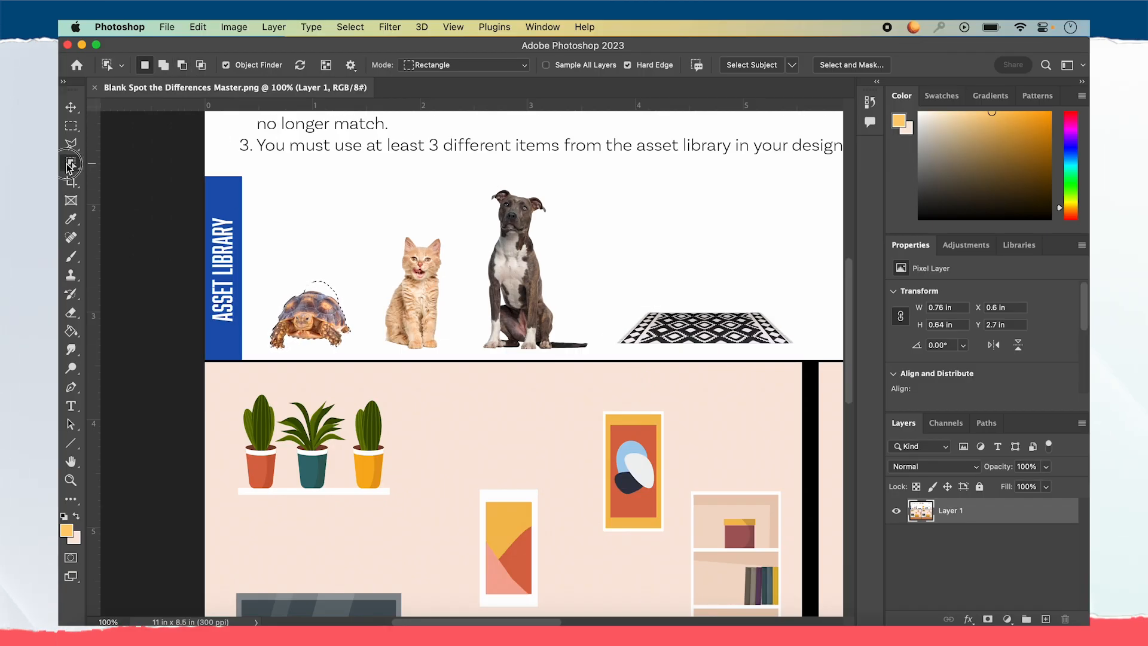
Step: Subtract the stray area above the turtle's shell from the selection with the Quick Selection tool
{"action": "right_click", "coordinate": [70, 162]}
{"action": "left_click", "coordinate": [114, 174]}
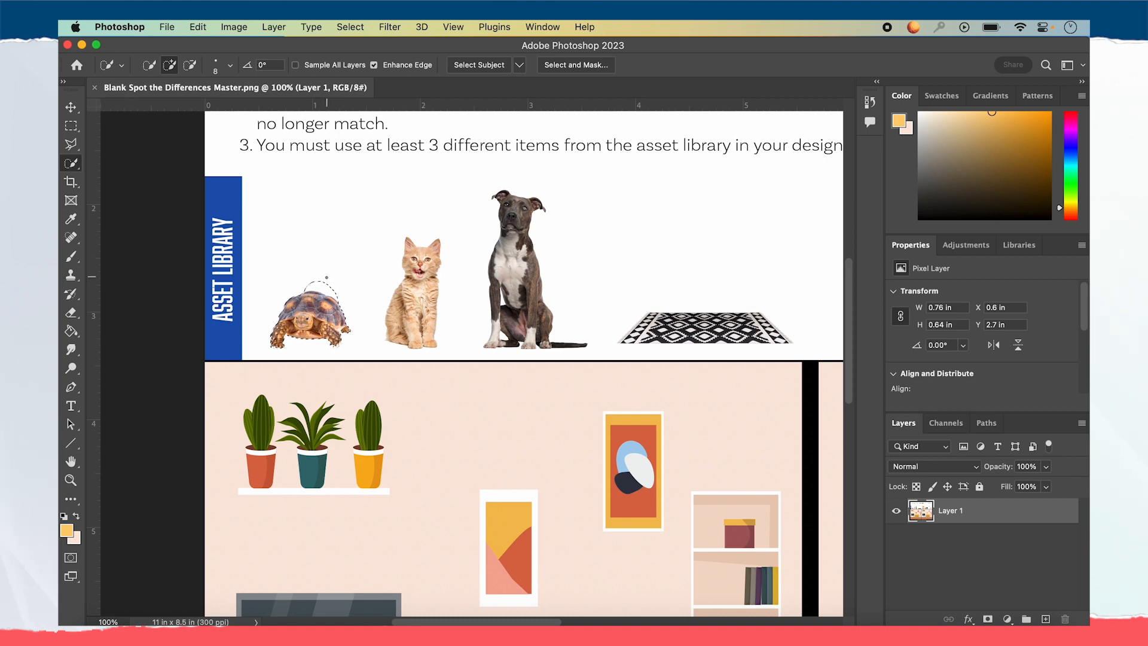
{"action": "key", "text": "alt"}
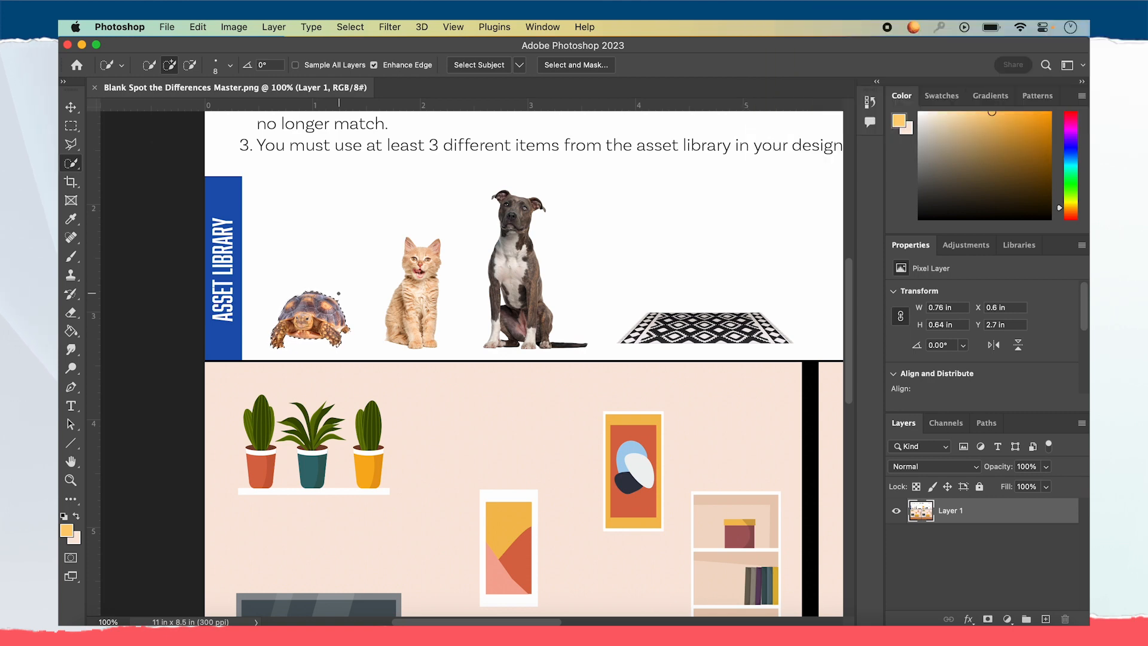
Step: Copy the selected turtle onto a new layer named "turtle" and move it onto the floor below the left room's TV stand
{"action": "key", "text": "super+v"}
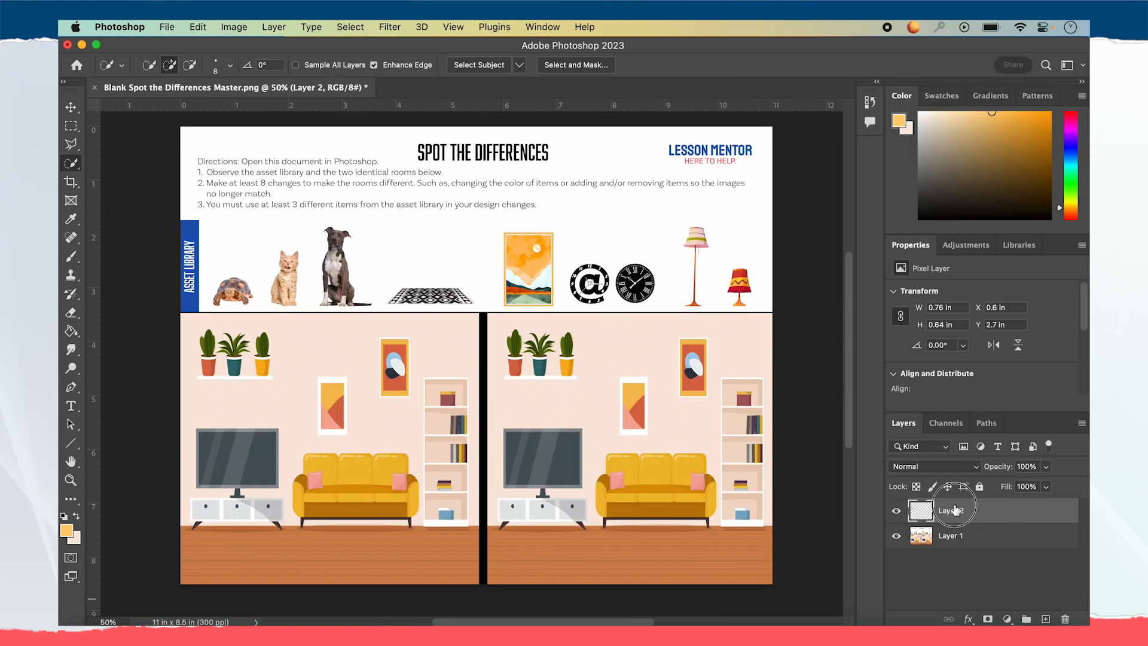
{"action": "double_click", "coordinate": [950, 510]}
{"action": "type", "text": "turtle"}
{"action": "key", "text": "Return"}
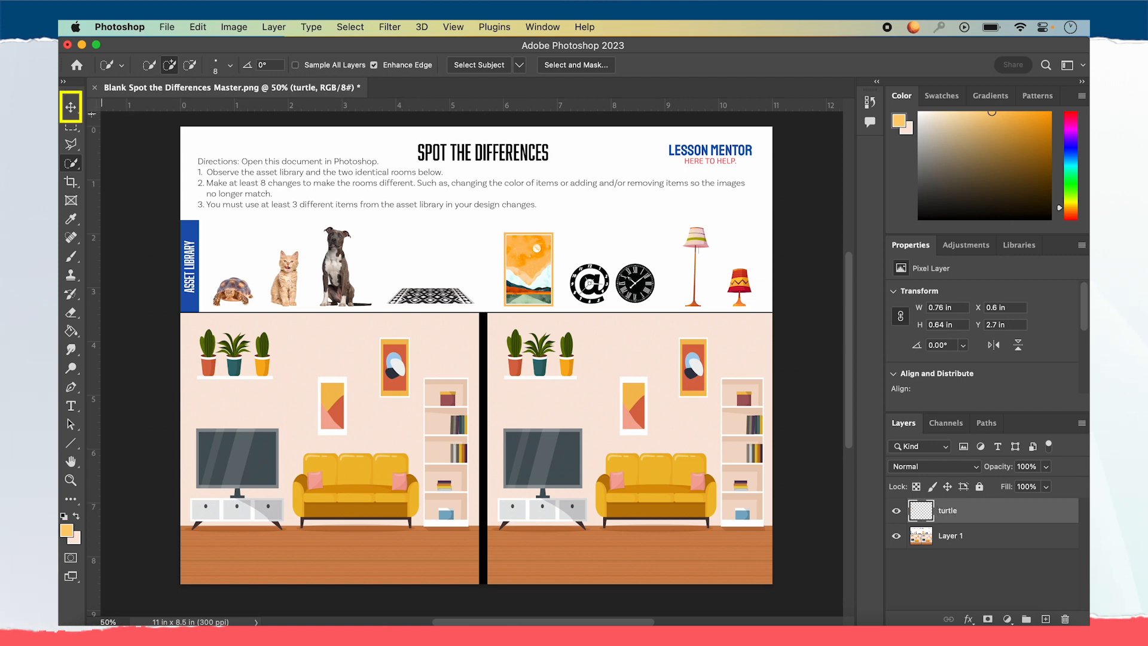
{"action": "left_click", "coordinate": [71, 109]}
{"action": "left_click_drag", "start_coordinate": [241, 302], "coordinate": [228, 568]}
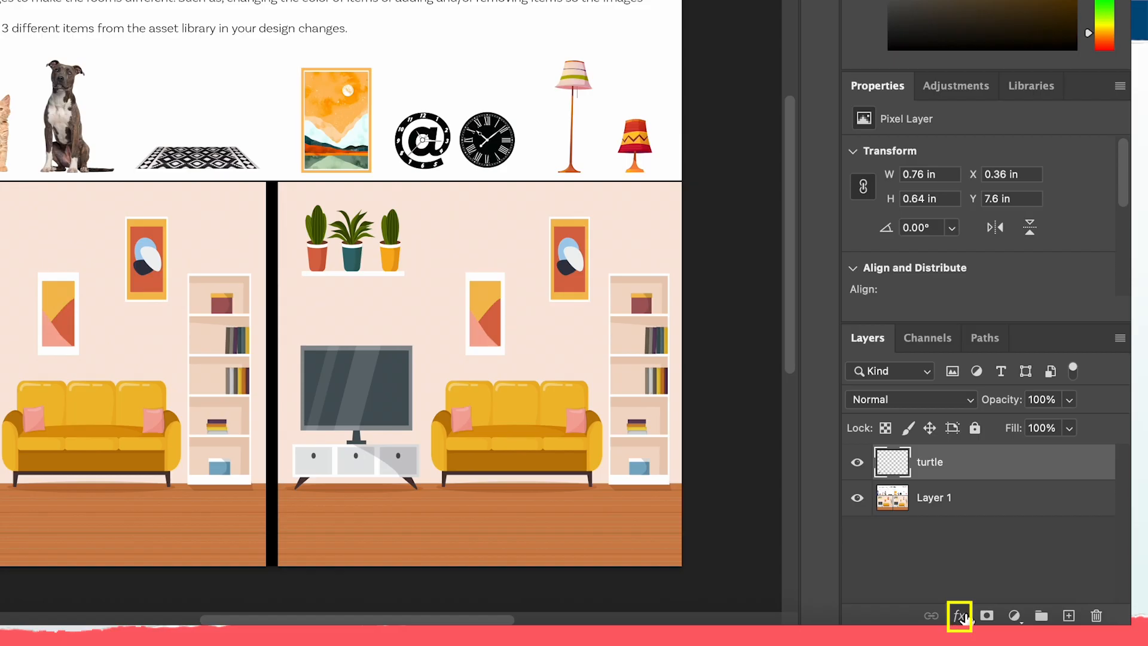
Step: Add a drop shadow to the turtle layer with 42% opacity, 87° angle, 14 px distance, 3% spread and 18 px size
{"action": "left_click", "coordinate": [959, 616]}
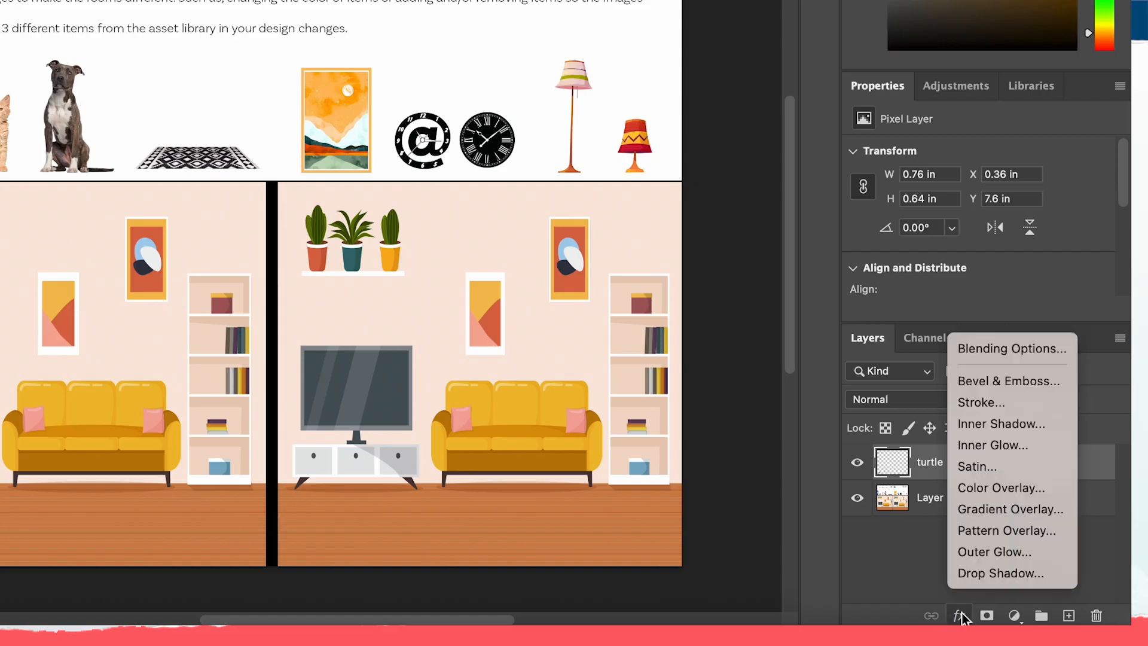
{"action": "left_click", "coordinate": [990, 575]}
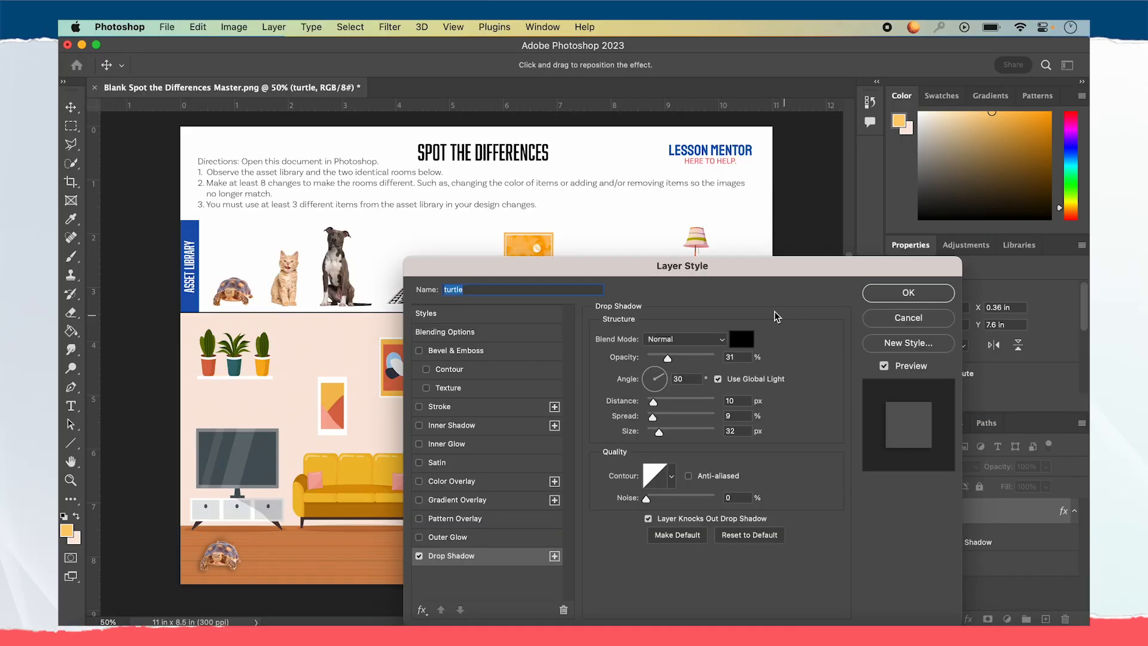
{"action": "left_click_drag", "start_coordinate": [672, 267], "coordinate": [759, 189]}
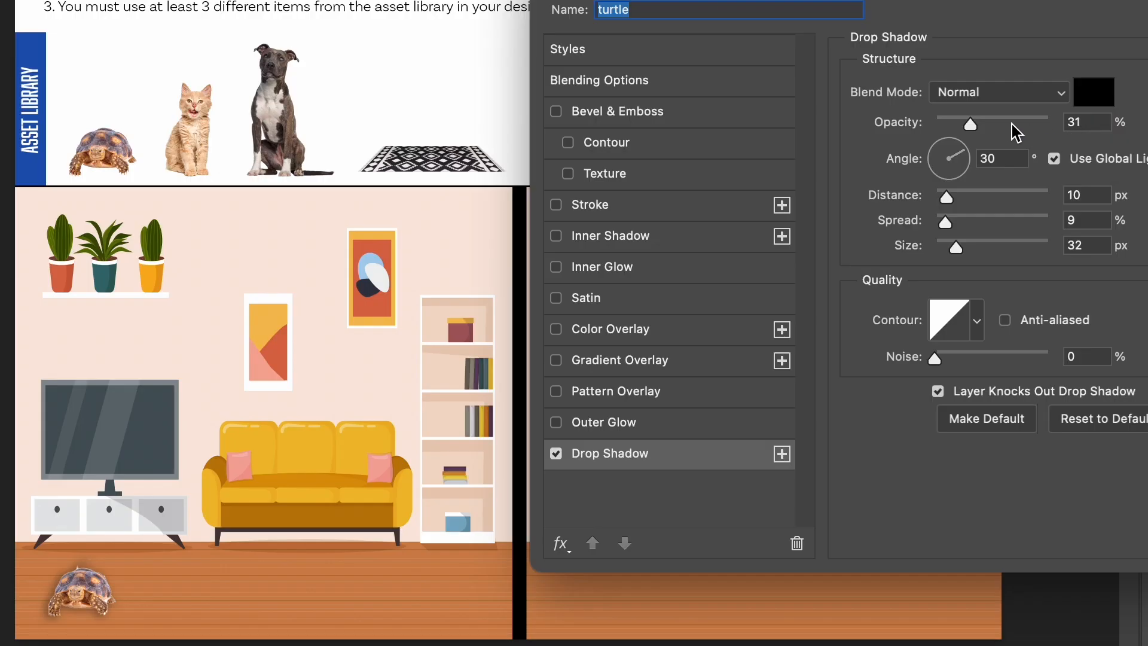
{"action": "mouse_move", "coordinate": [972, 128]}
{"action": "left_mouse_down"}
{"action": "mouse_move", "coordinate": [1039, 128]}
{"action": "mouse_move", "coordinate": [1085, 158]}
{"action": "mouse_move", "coordinate": [897, 117]}
{"action": "mouse_move", "coordinate": [996, 136]}
{"action": "mouse_move", "coordinate": [986, 133]}
{"action": "left_mouse_up"}
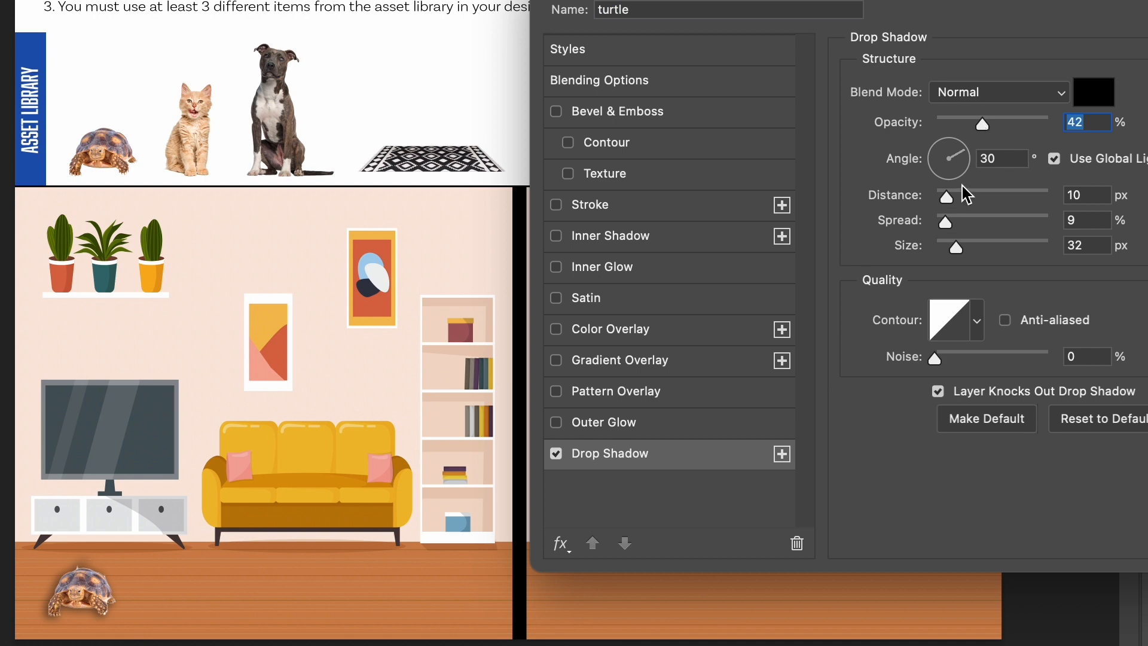
{"action": "left_click", "coordinate": [961, 151]}
{"action": "left_click_drag", "start_coordinate": [959, 150], "coordinate": [949, 143]}
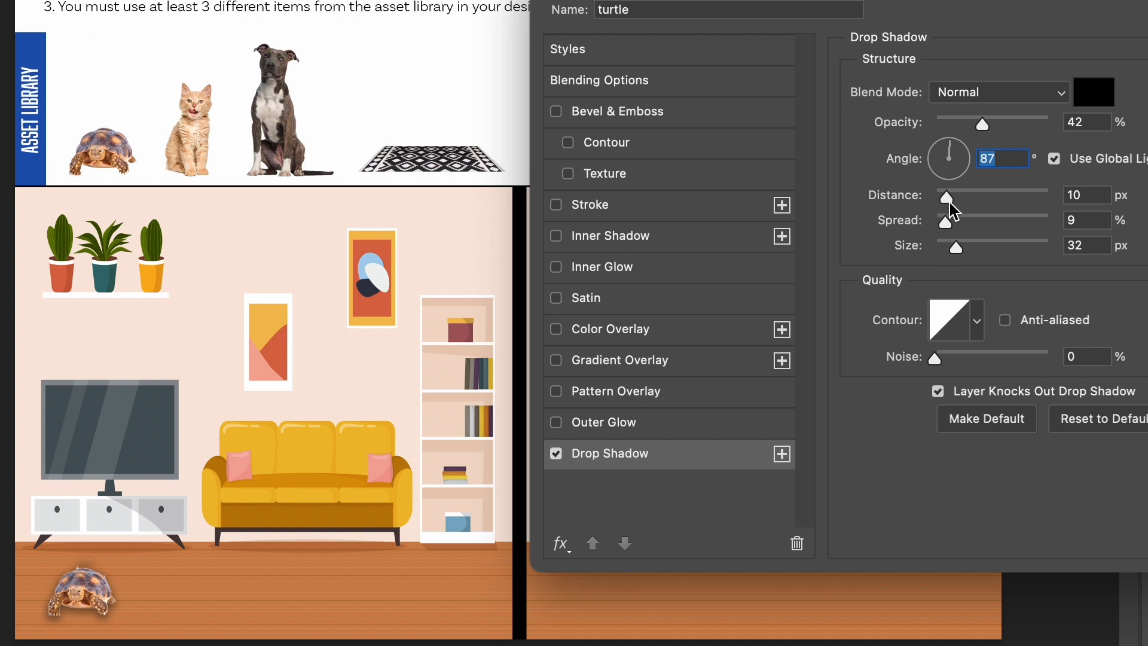
{"action": "left_click_drag", "start_coordinate": [947, 202], "coordinate": [939, 224]}
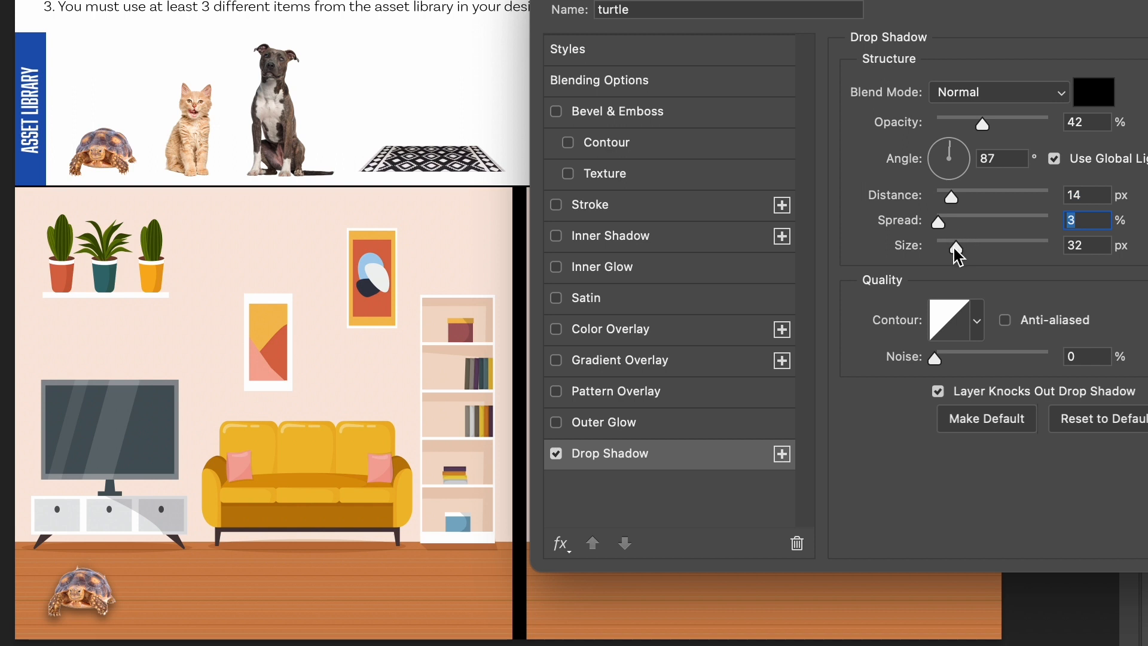
{"action": "left_click_drag", "start_coordinate": [954, 251], "coordinate": [950, 247]}
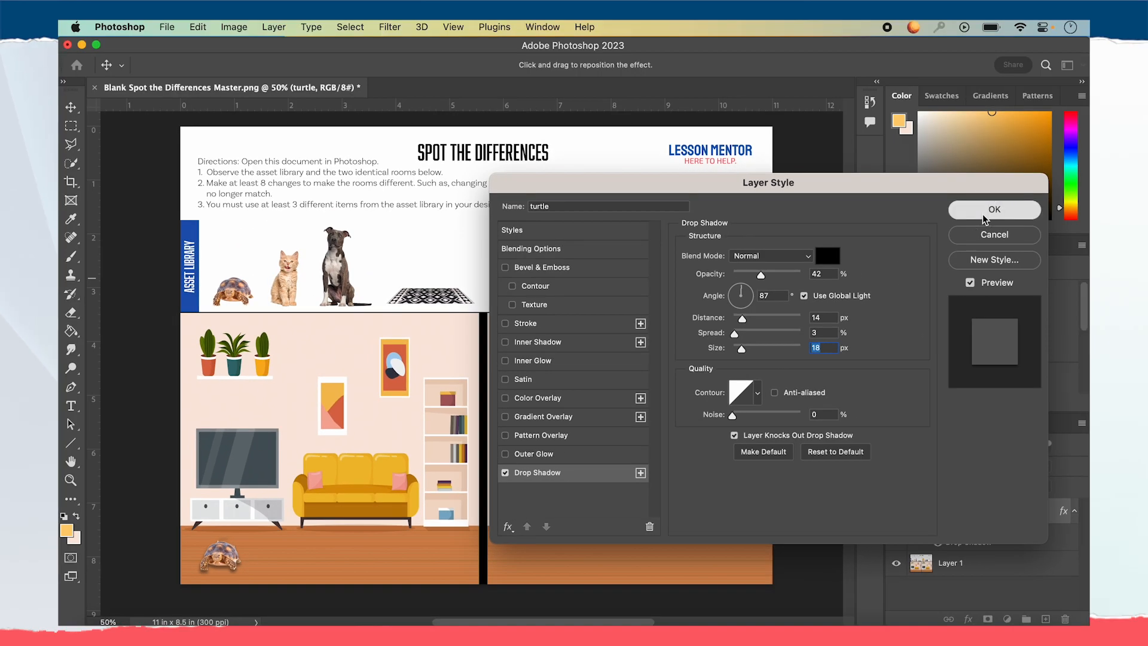
{"action": "left_click", "coordinate": [984, 213]}
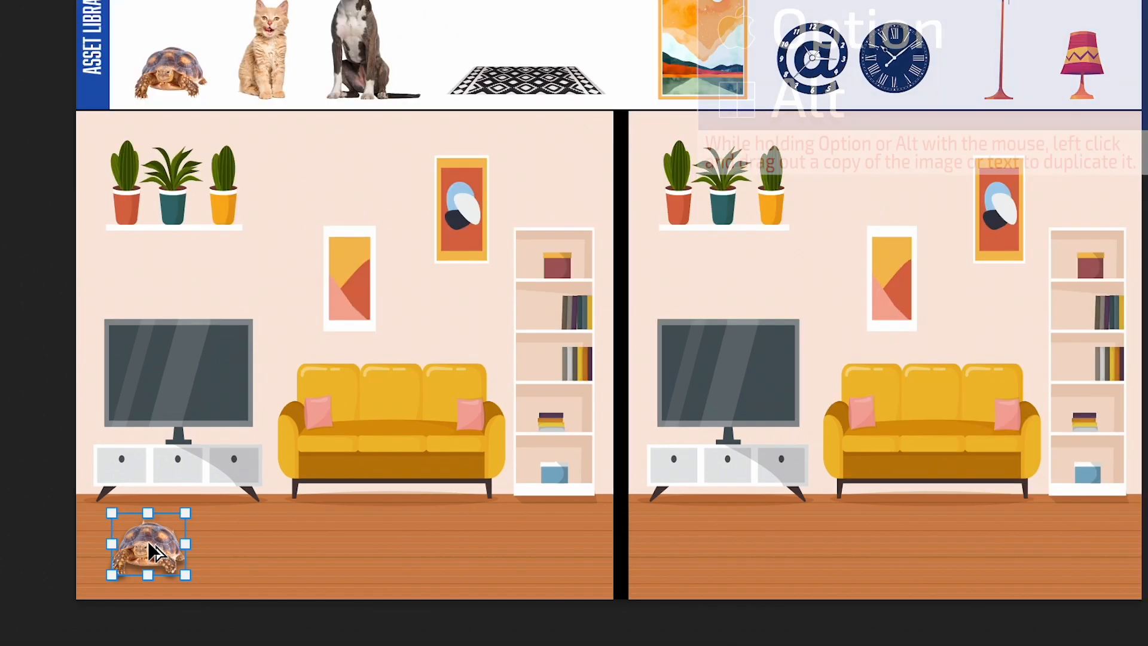
Step: Duplicate the turtle horizontally onto the matching spot on the right room's floor
{"action": "left_click_drag", "start_coordinate": [156, 519], "coordinate": [249, 540]}
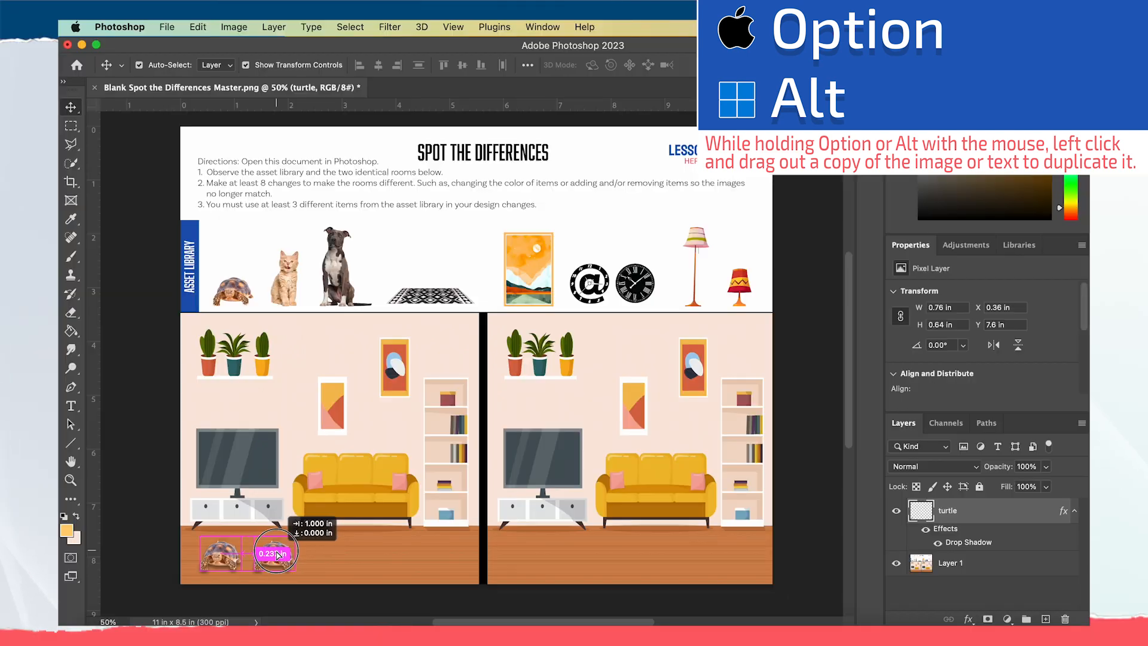
{"action": "left_click_drag", "start_coordinate": [277, 554], "coordinate": [530, 557]}
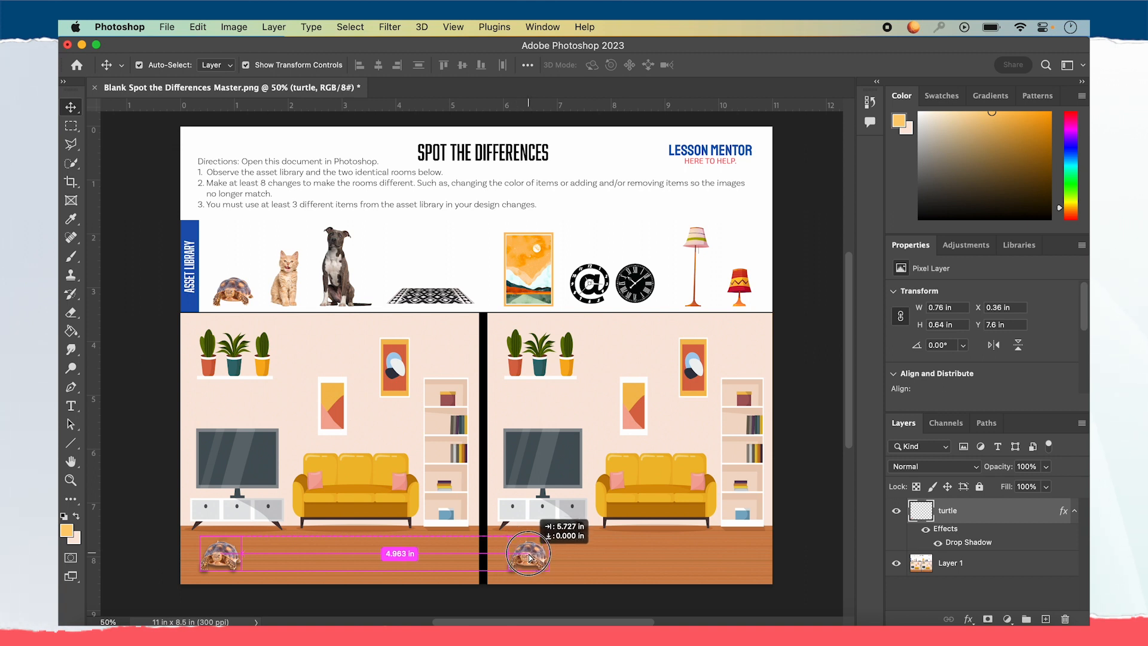
{"action": "left_click_drag", "start_coordinate": [530, 557], "coordinate": [530, 557]}
{"action": "left_click", "coordinate": [618, 559]}
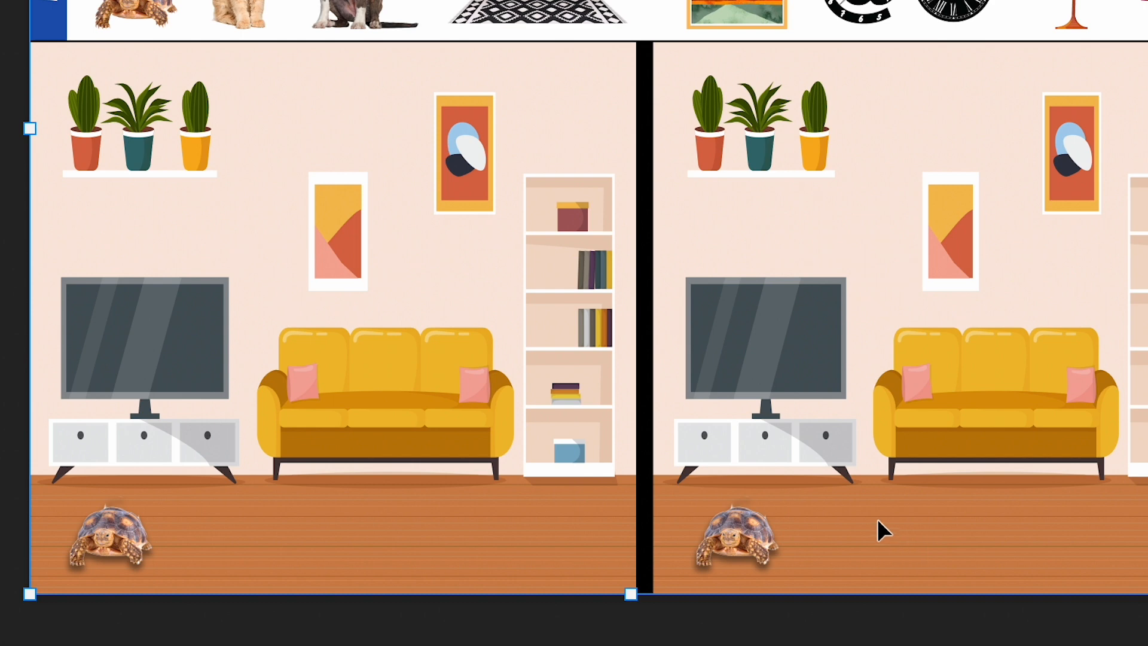
Step: Scale down the turtle in the right room so it is smaller than the one in the left room
{"action": "left_click", "coordinate": [758, 546]}
{"action": "left_click_drag", "start_coordinate": [779, 496], "coordinate": [742, 518]}
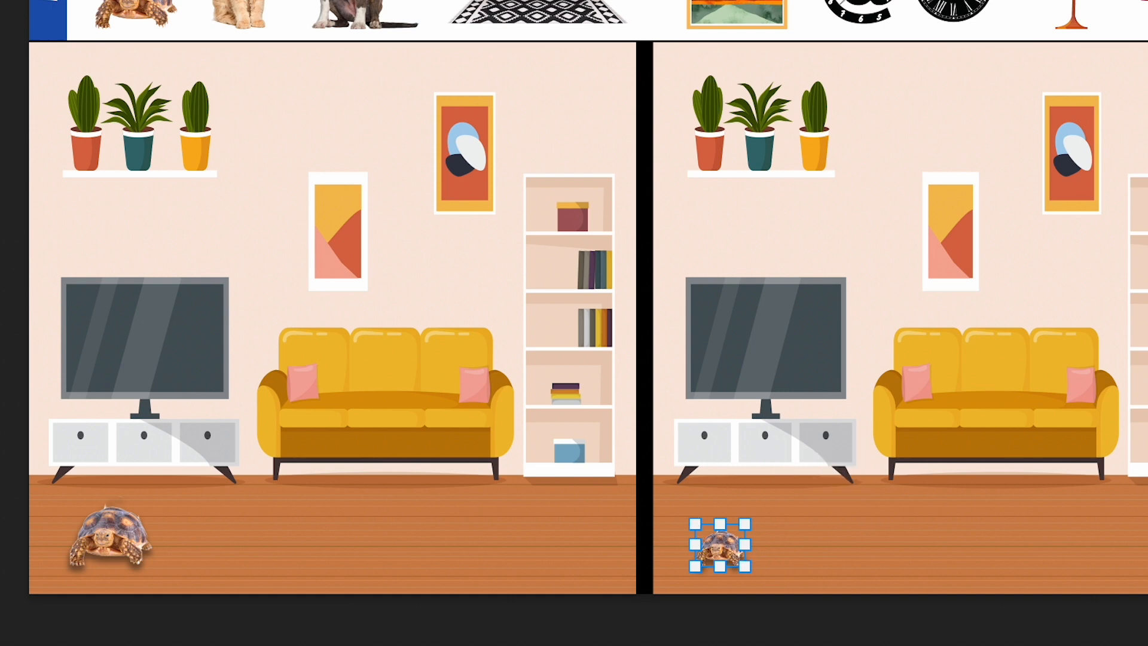
{"action": "key", "text": "Return"}
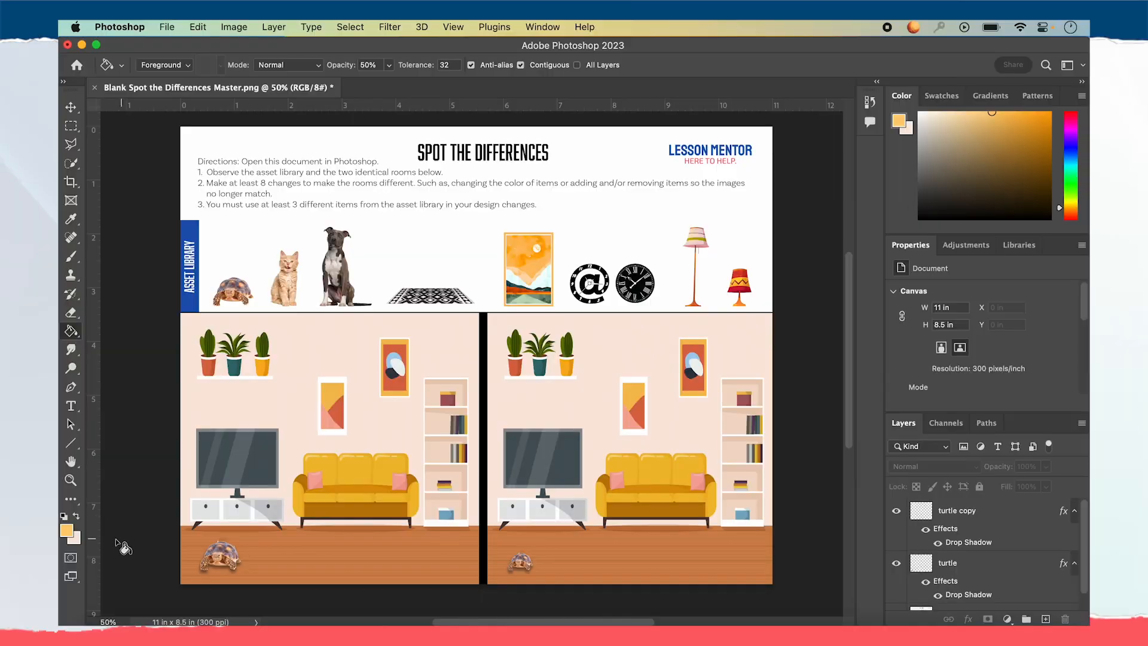
Step: Set the foreground color to the orange ed8600
{"action": "left_click", "coordinate": [66, 530]}
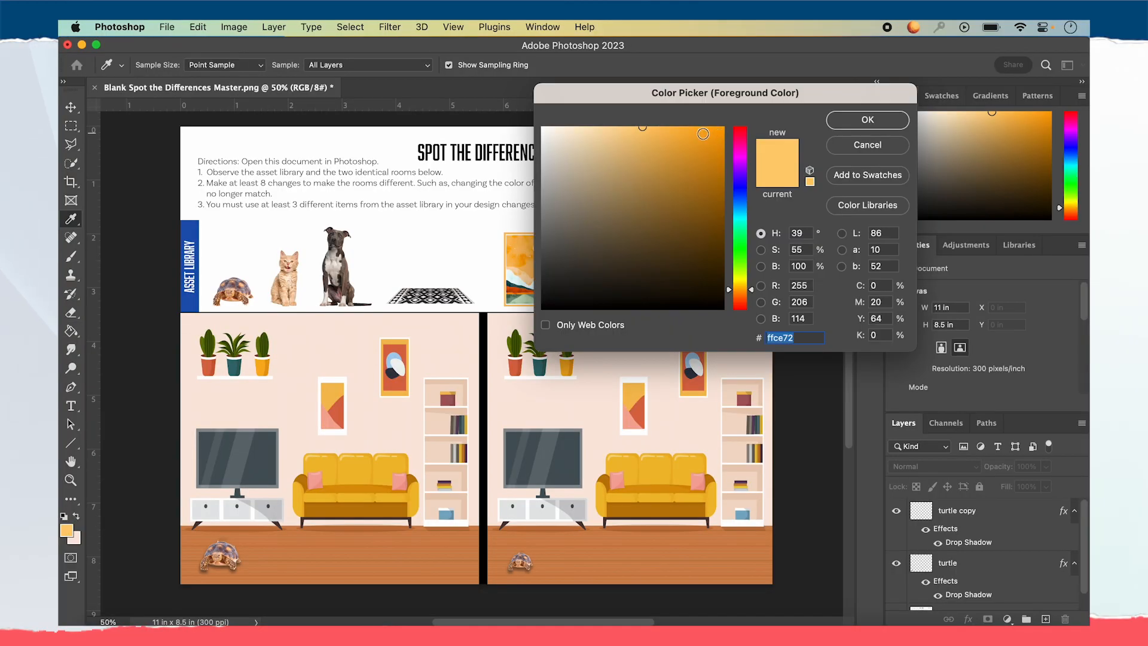
{"action": "left_click", "coordinate": [715, 132]}
{"action": "left_click", "coordinate": [720, 129]}
{"action": "left_click", "coordinate": [739, 292]}
{"action": "left_click", "coordinate": [722, 140]}
{"action": "left_click_drag", "start_coordinate": [722, 141], "coordinate": [724, 139]}
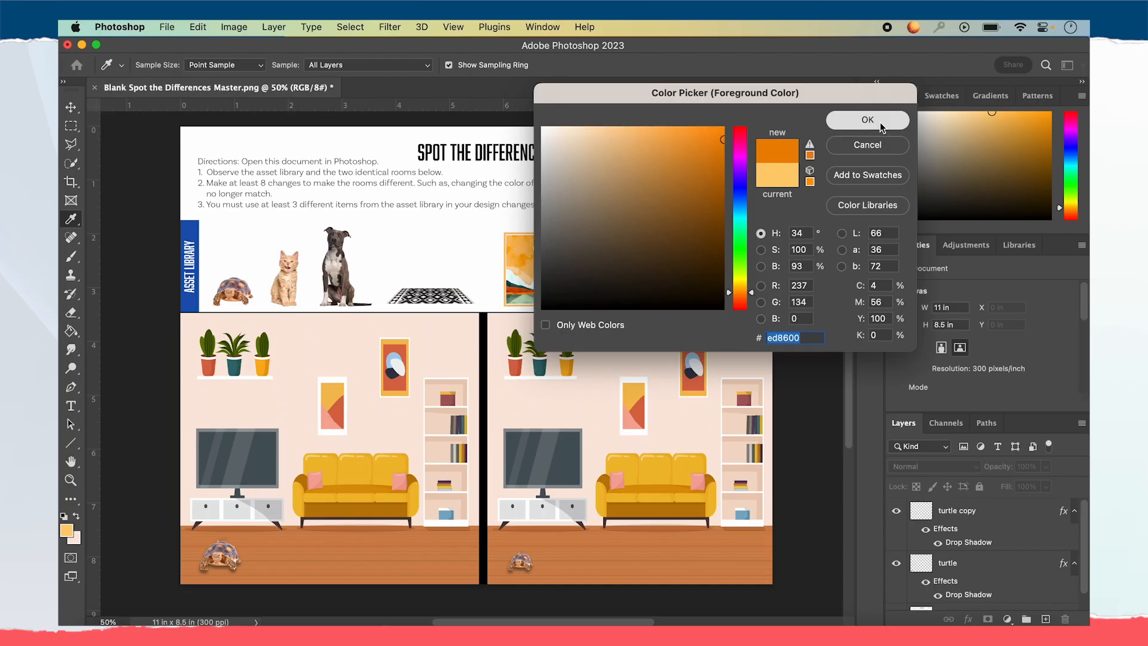
{"action": "left_click", "coordinate": [1031, 79]}
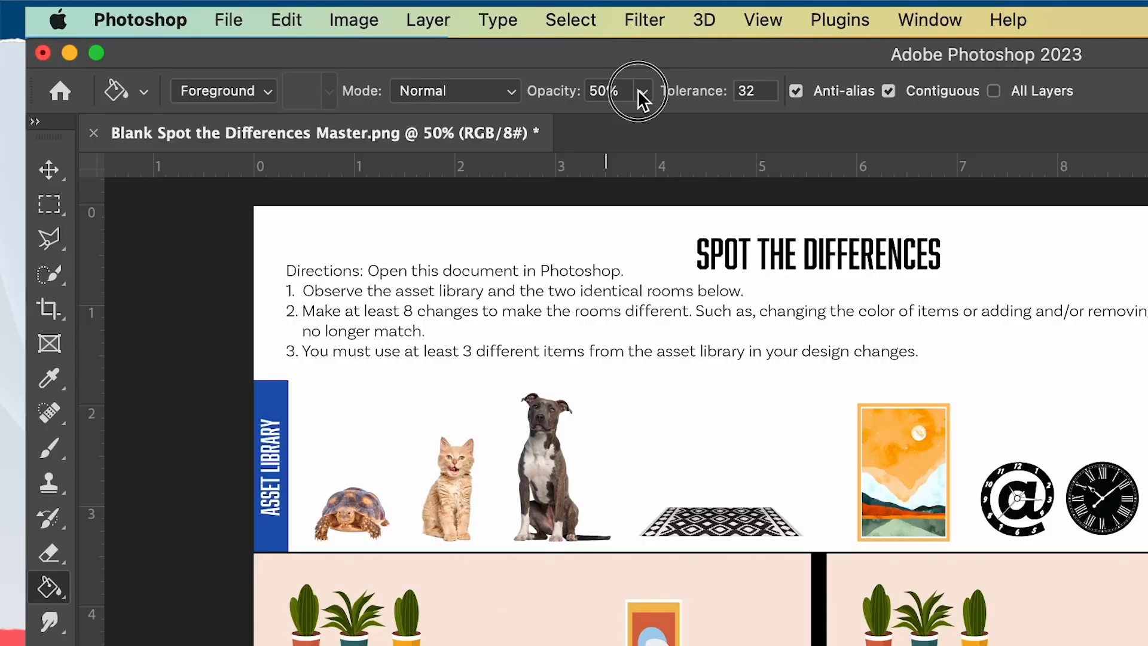
Step: Fill the parts of the left room's sofa on Layer 1 with the orange, using the Paint Bucket at 100% opacity
{"action": "left_click", "coordinate": [388, 64]}
{"action": "left_click_drag", "start_coordinate": [386, 78], "coordinate": [445, 85]}
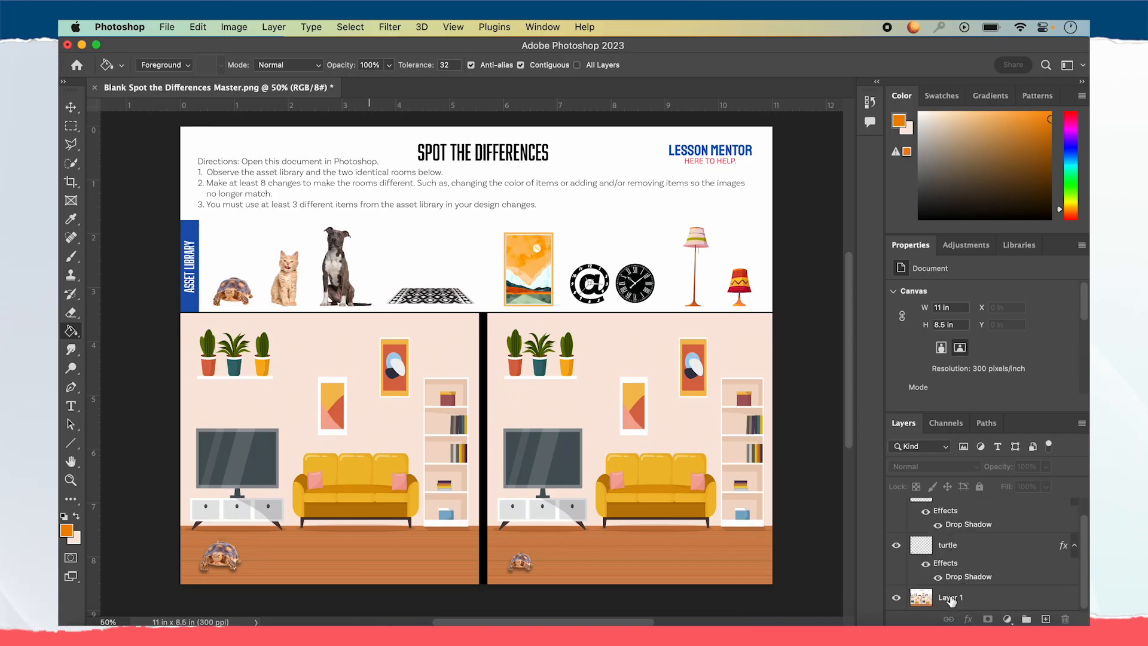
{"action": "left_click", "coordinate": [951, 598]}
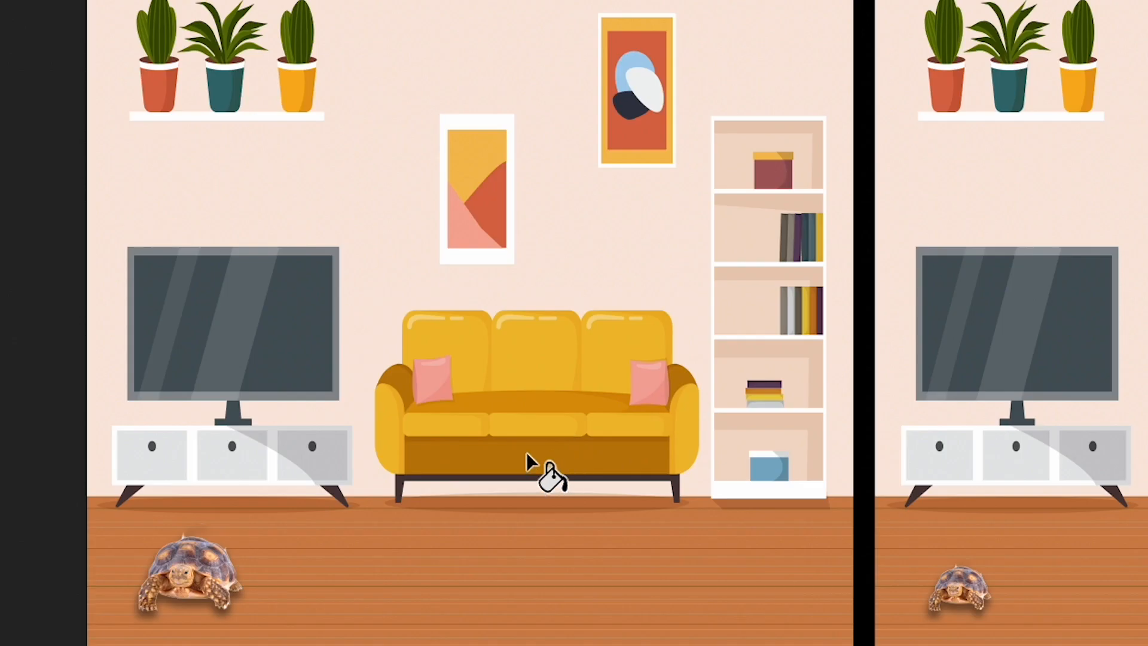
{"action": "left_click", "coordinate": [526, 451]}
{"action": "left_click", "coordinate": [524, 427]}
{"action": "left_click", "coordinate": [605, 377]}
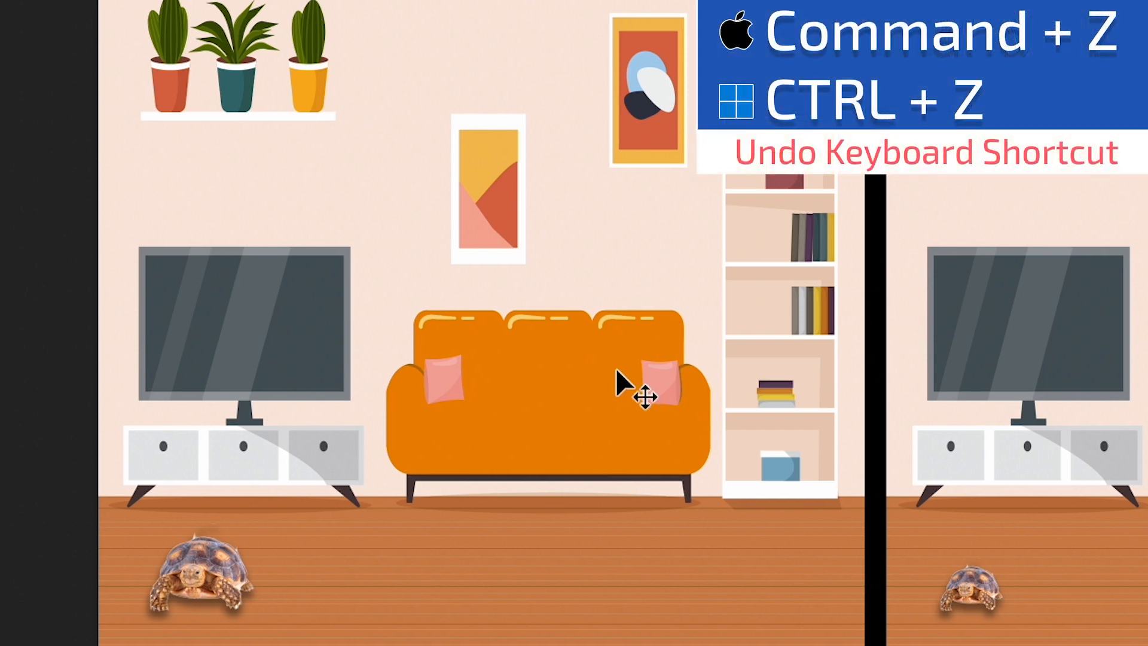
Step: Undo the full-opacity orange fills on the left room's sofa
{"action": "key", "text": "ctrl+z"}
{"action": "key", "text": "ctrl+z"}
{"action": "key", "text": "ctrl+z"}
{"action": "key", "text": "ctrl+z"}
{"action": "key", "text": "ctrl+z"}
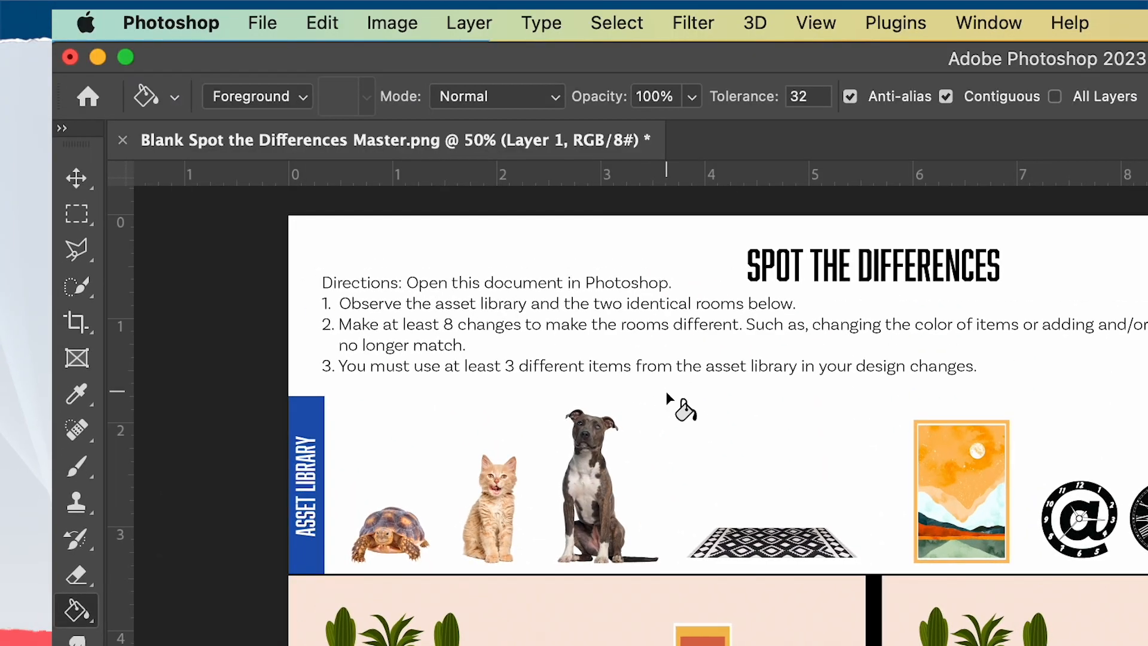
Step: Set the Paint Bucket opacity to 50% and tint the left sofa's base, front cushions and seat orange
{"action": "left_click", "coordinate": [692, 97]}
{"action": "left_click_drag", "start_coordinate": [689, 124], "coordinate": [628, 129]}
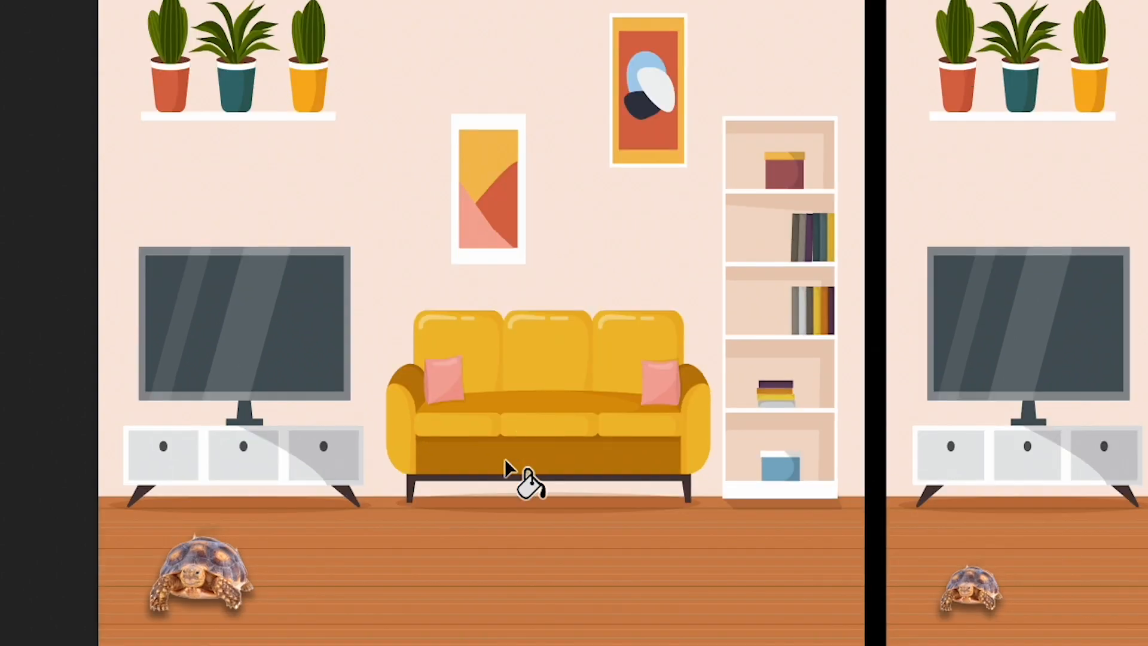
{"action": "left_click", "coordinate": [503, 461]}
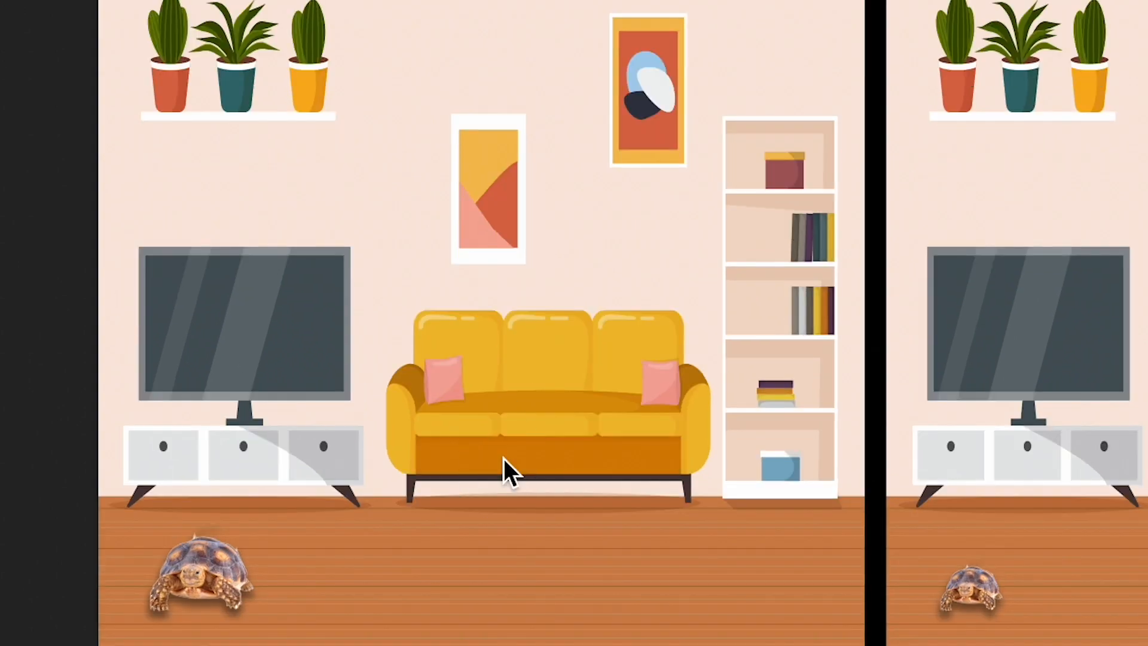
{"action": "left_click", "coordinate": [476, 429]}
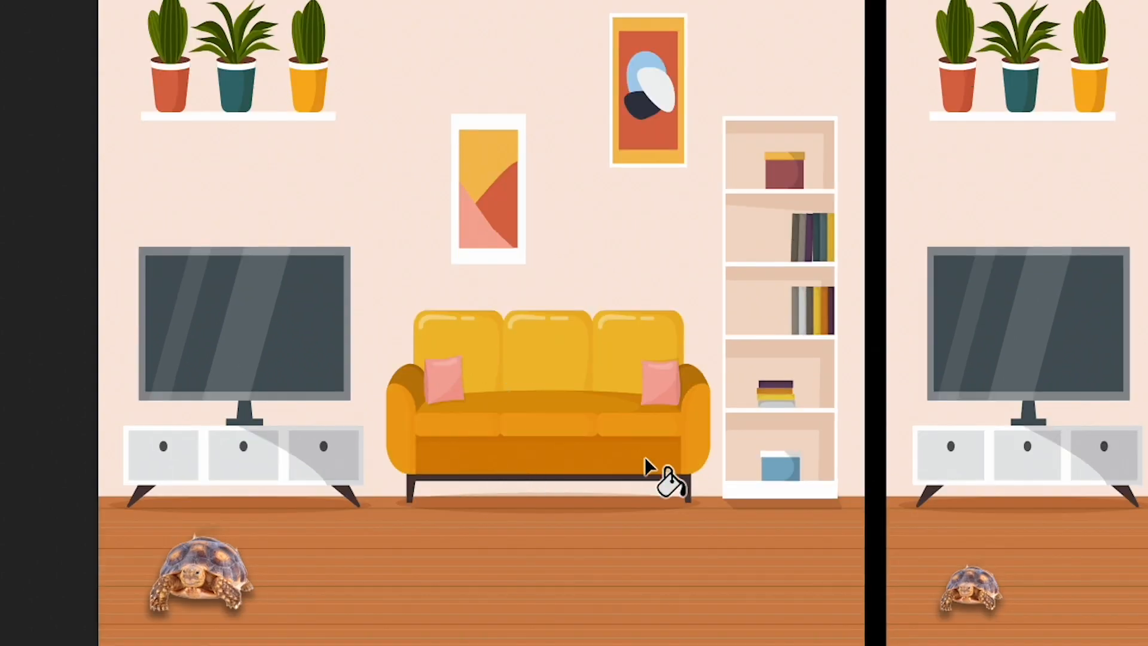
{"action": "left_click", "coordinate": [577, 399]}
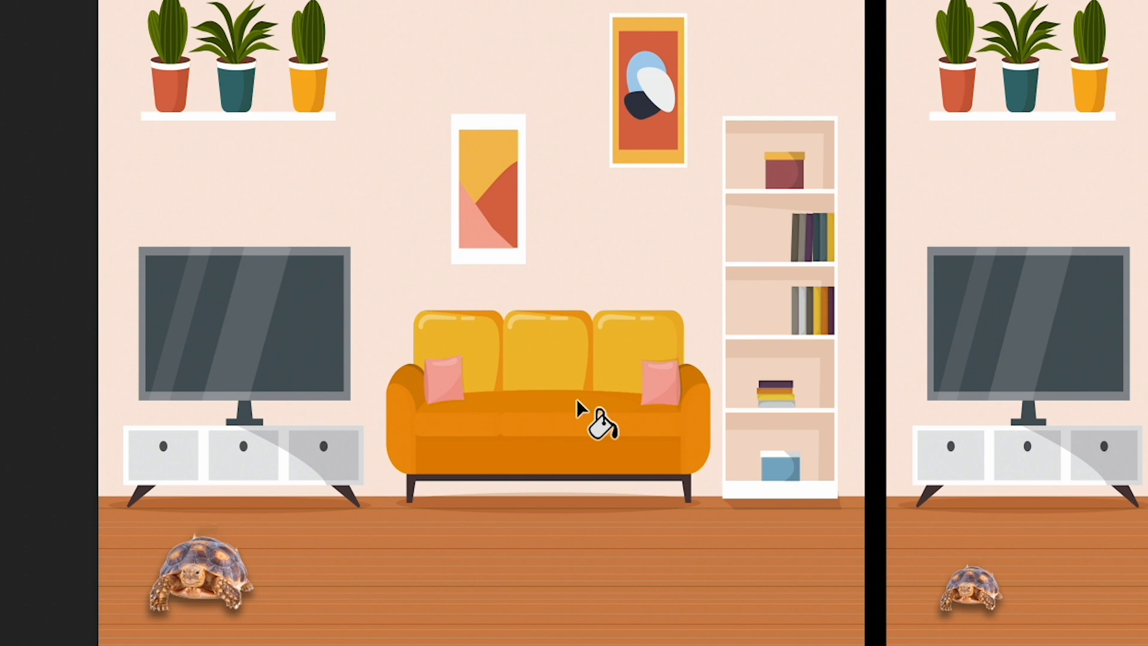
Step: Undo the last fill on the sofa's seat and apply the orange fill to the backrest instead
{"action": "key", "text": "v"}
{"action": "key", "text": "ctrl+z"}
{"action": "key", "text": "g"}
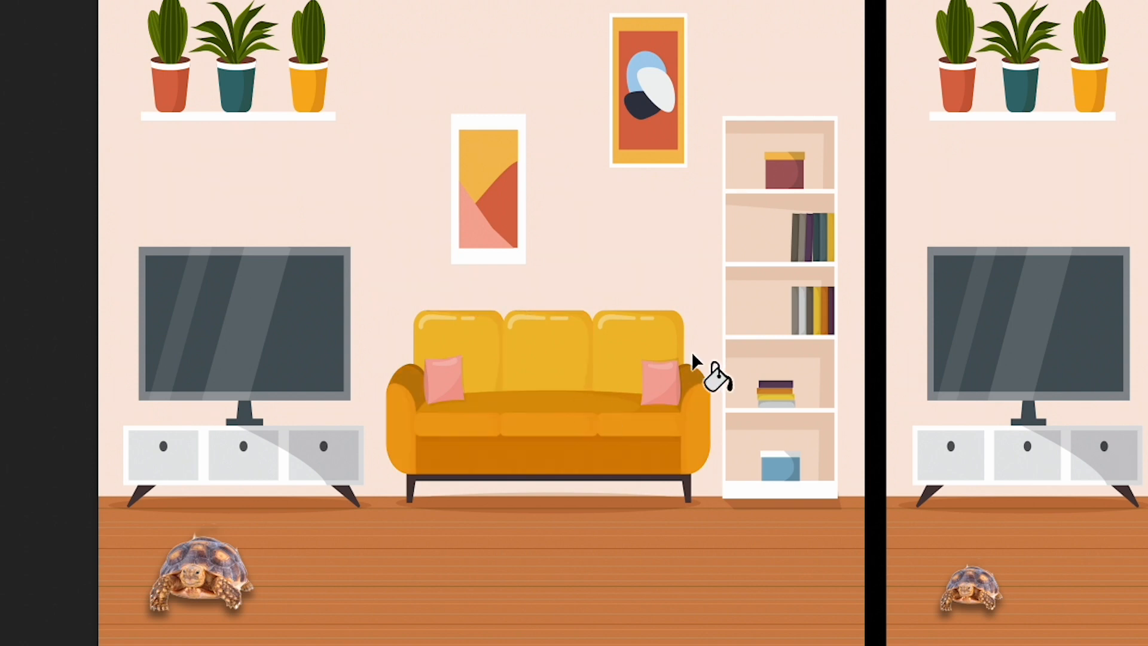
{"action": "left_click", "coordinate": [565, 363]}
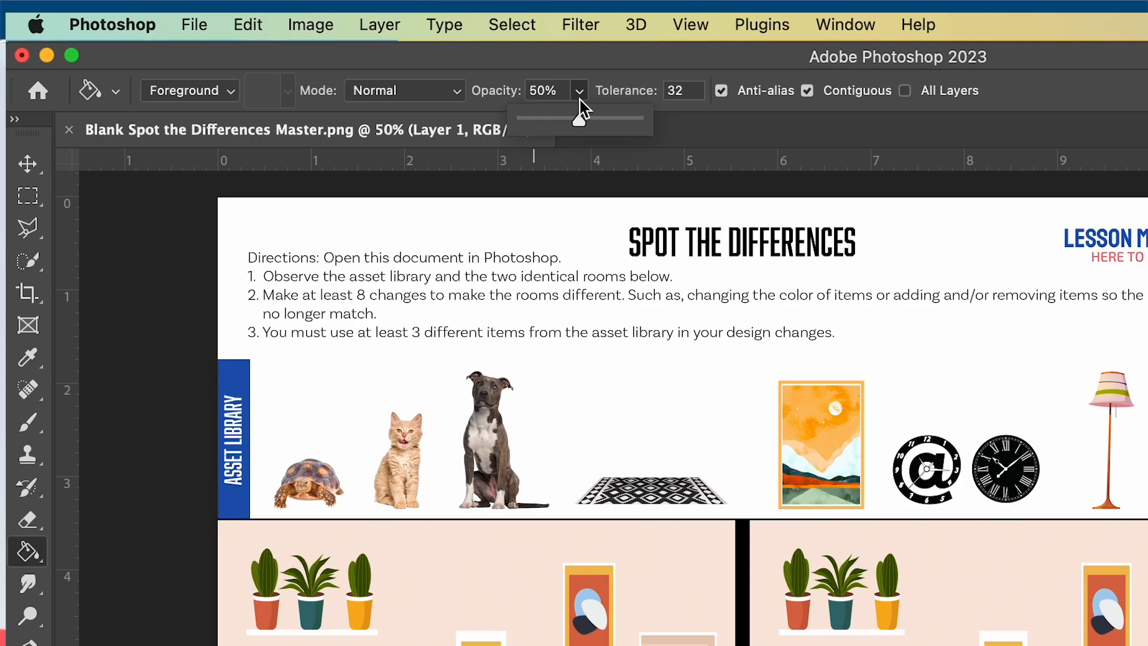
Step: Lower the Paint Bucket's fill opacity
{"action": "left_click_drag", "start_coordinate": [581, 119], "coordinate": [553, 119]}
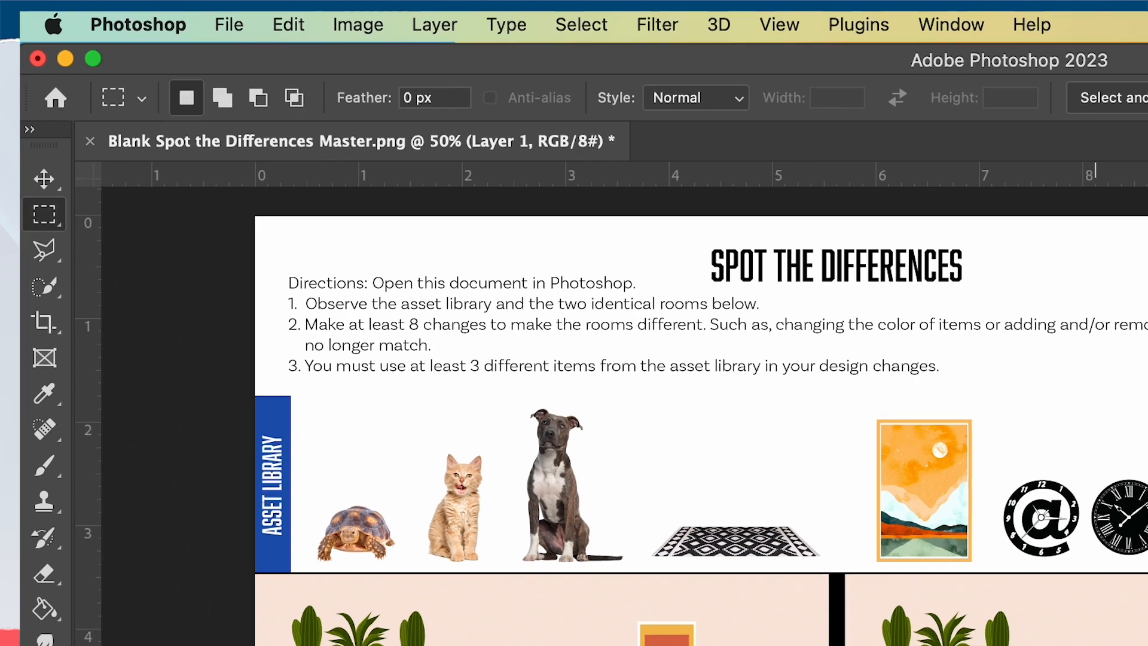
Step: Select the smaller painting above the right room's sofa with the Rectangular Marquee and copy it onto a new layer
{"action": "mouse_move", "coordinate": [981, 571]}
{"action": "left_mouse_down"}
{"action": "mouse_move", "coordinate": [992, 633]}
{"action": "mouse_move", "coordinate": [883, 553]}
{"action": "mouse_move", "coordinate": [874, 512]}
{"action": "left_mouse_up"}
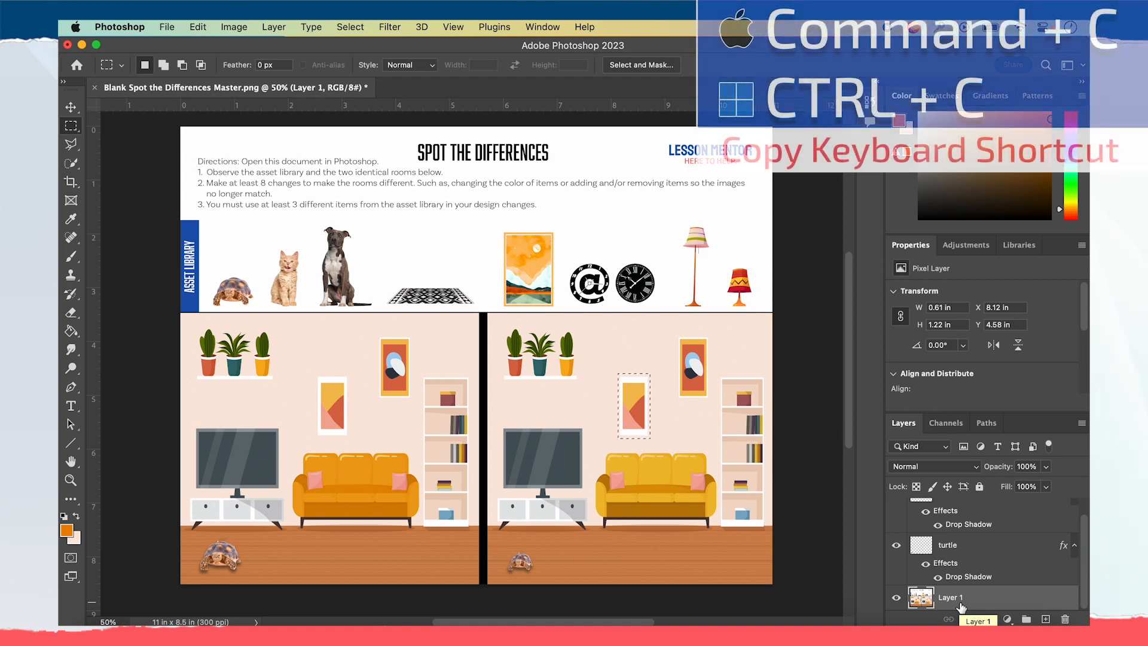
{"action": "key", "text": "super+v"}
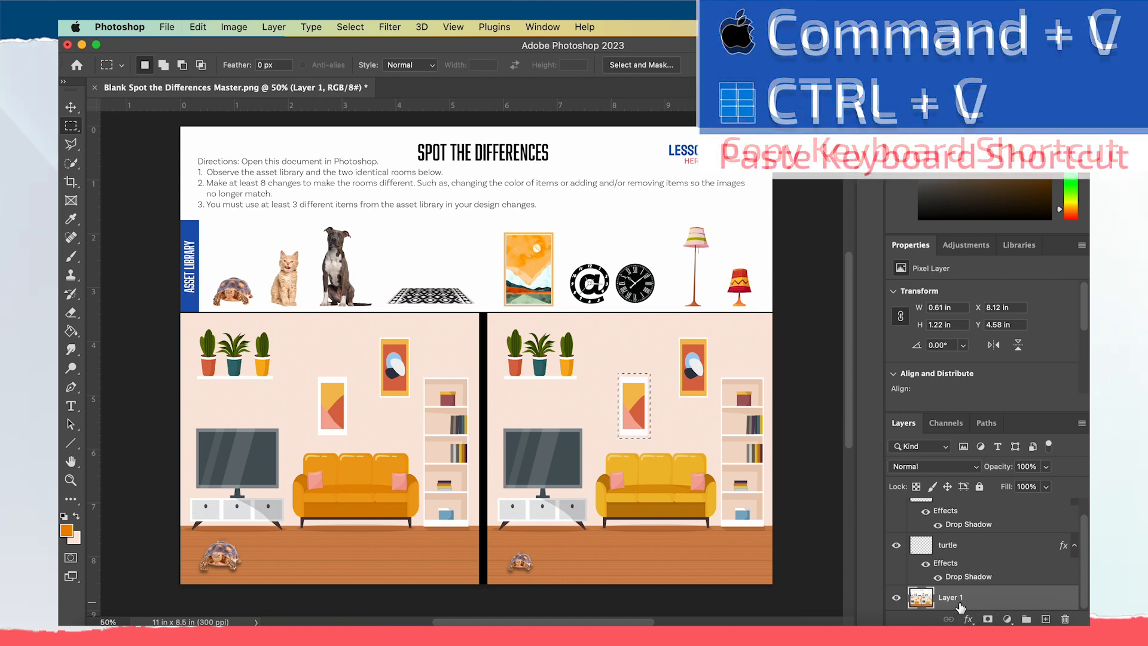
{"action": "scroll", "coordinate": [1012, 557], "scroll_direction": "down", "scroll_amount": 1}
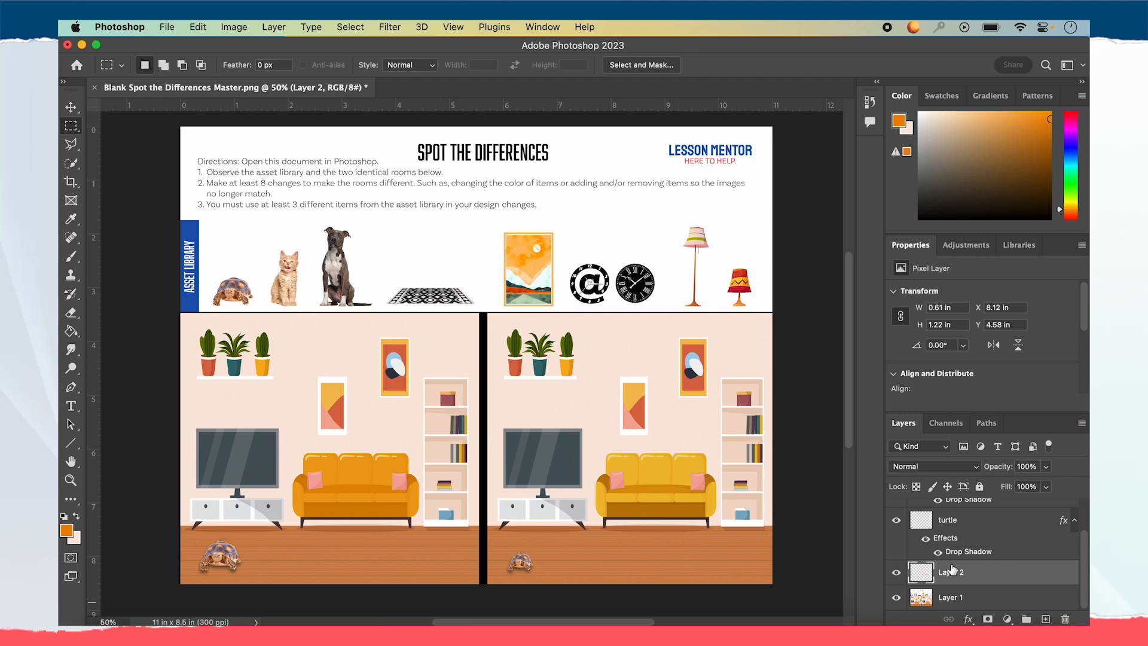
Step: Turn the copied painting in the right room upside down by 180° and apply the transform
{"action": "left_click", "coordinate": [70, 106]}
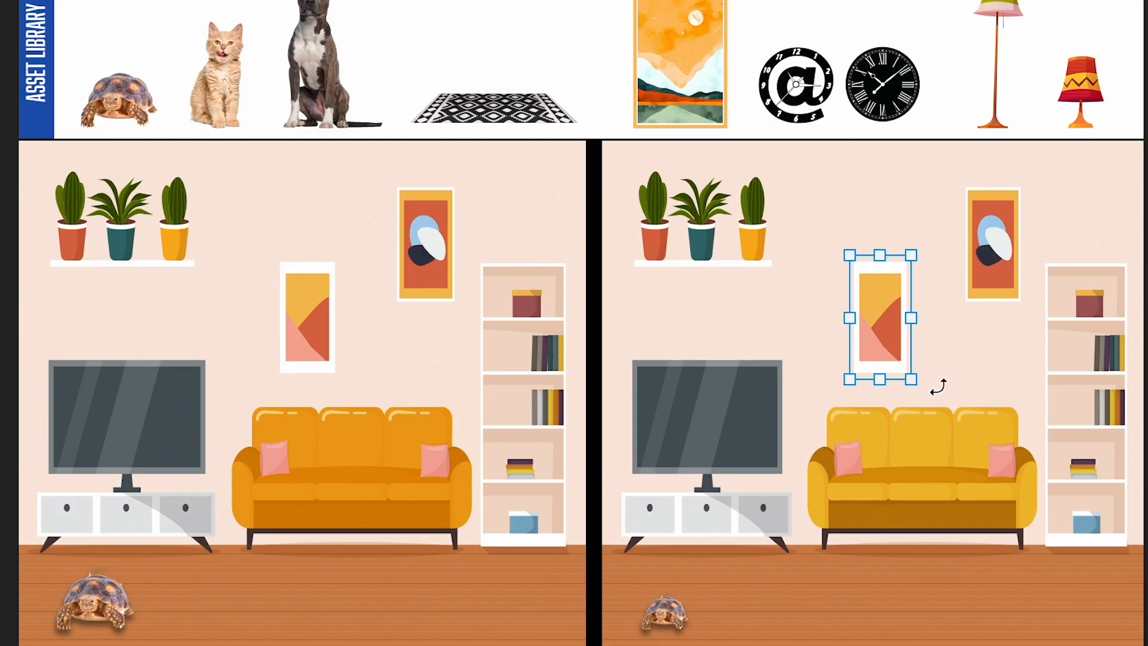
{"action": "left_click_drag", "start_coordinate": [937, 385], "coordinate": [842, 278]}
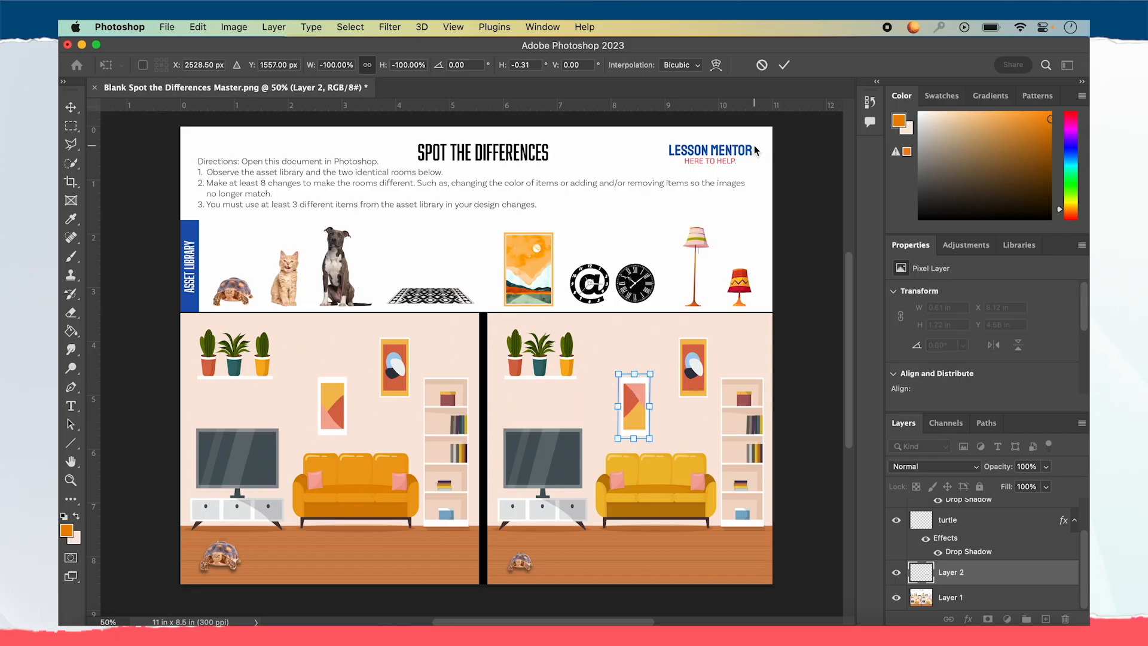
{"action": "left_click", "coordinate": [787, 64]}
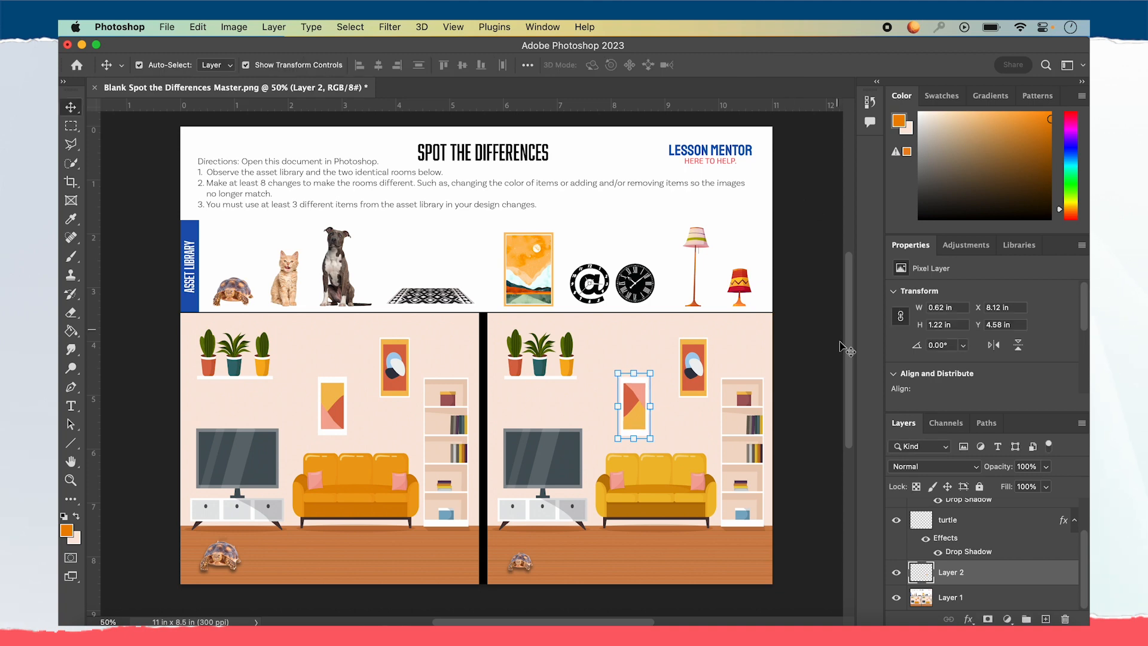
{"action": "left_click", "coordinate": [823, 336]}
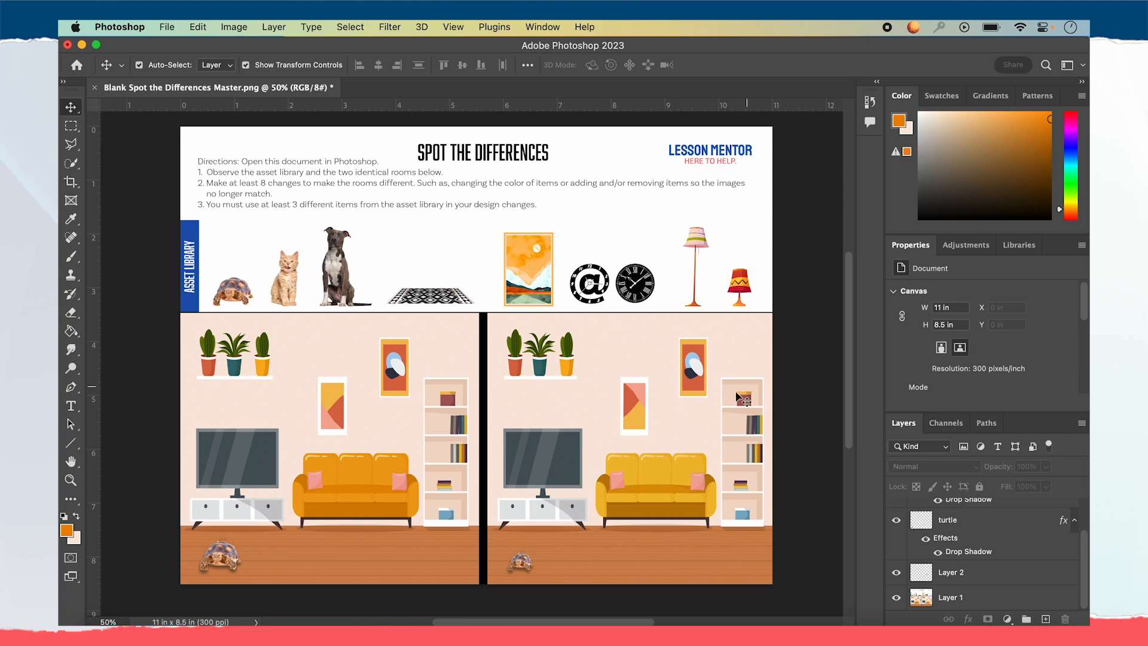
Step: Flip the copied painting on Layer 2 in the right room horizontally
{"action": "left_click", "coordinate": [637, 406]}
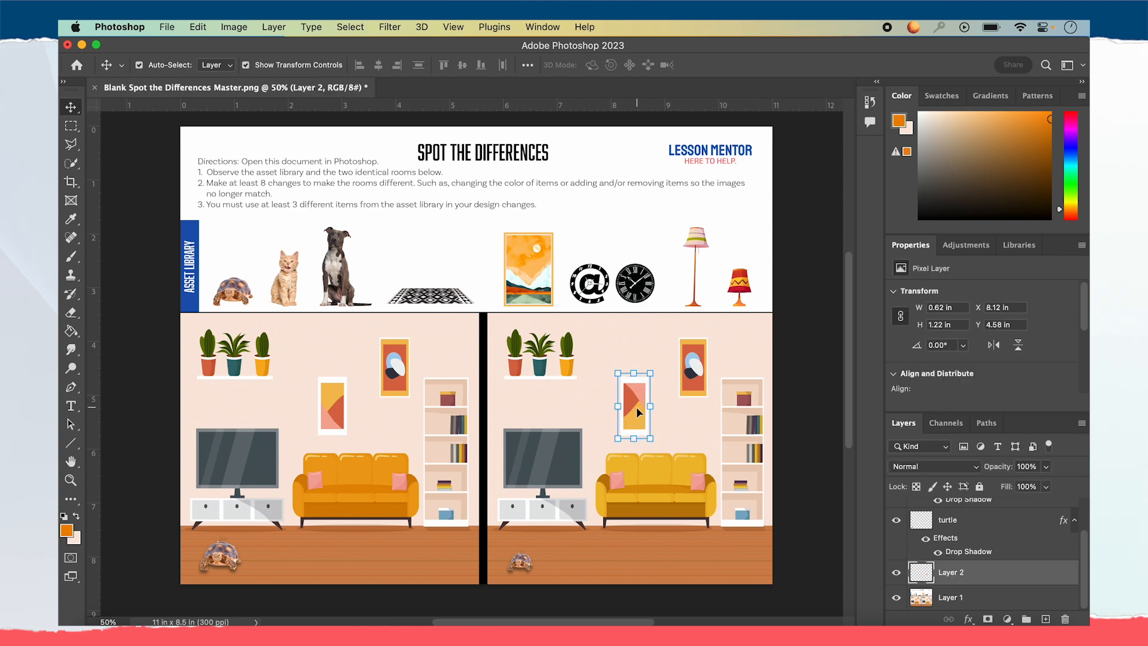
{"action": "left_click", "coordinate": [197, 27]}
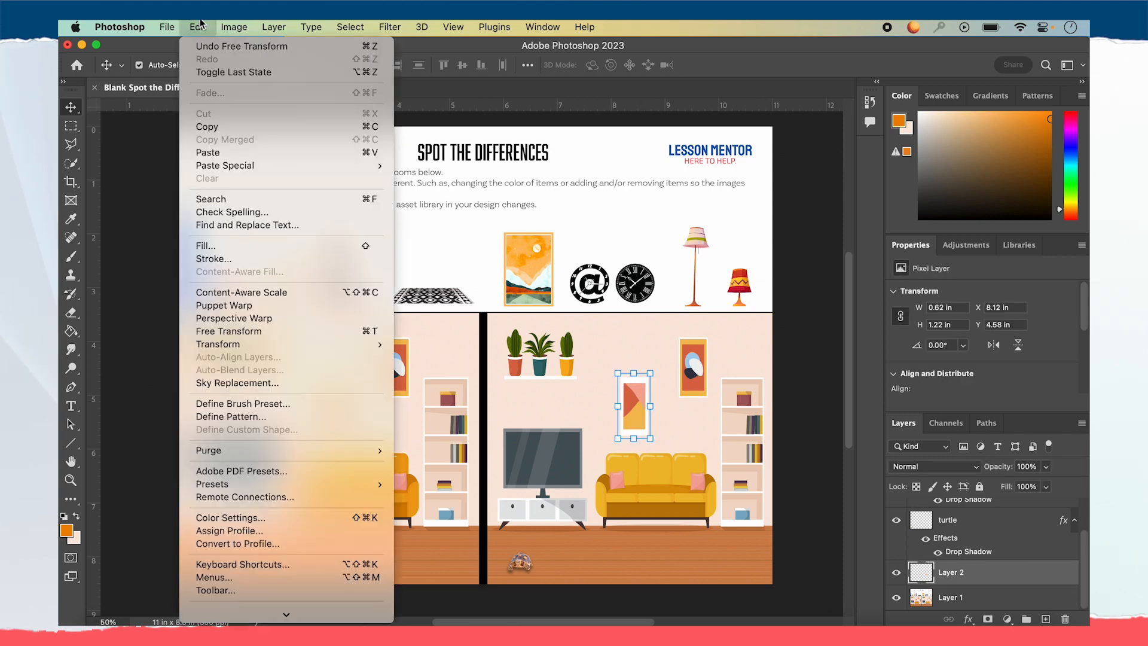
{"action": "mouse_move", "coordinate": [298, 345]}
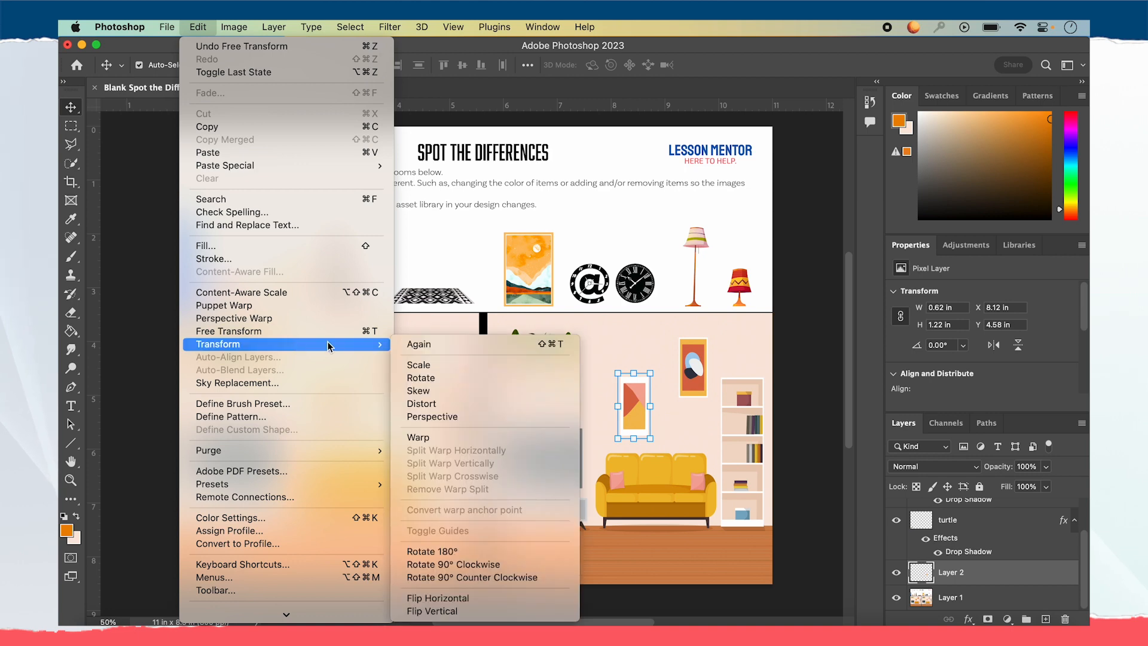
{"action": "left_click", "coordinate": [462, 596]}
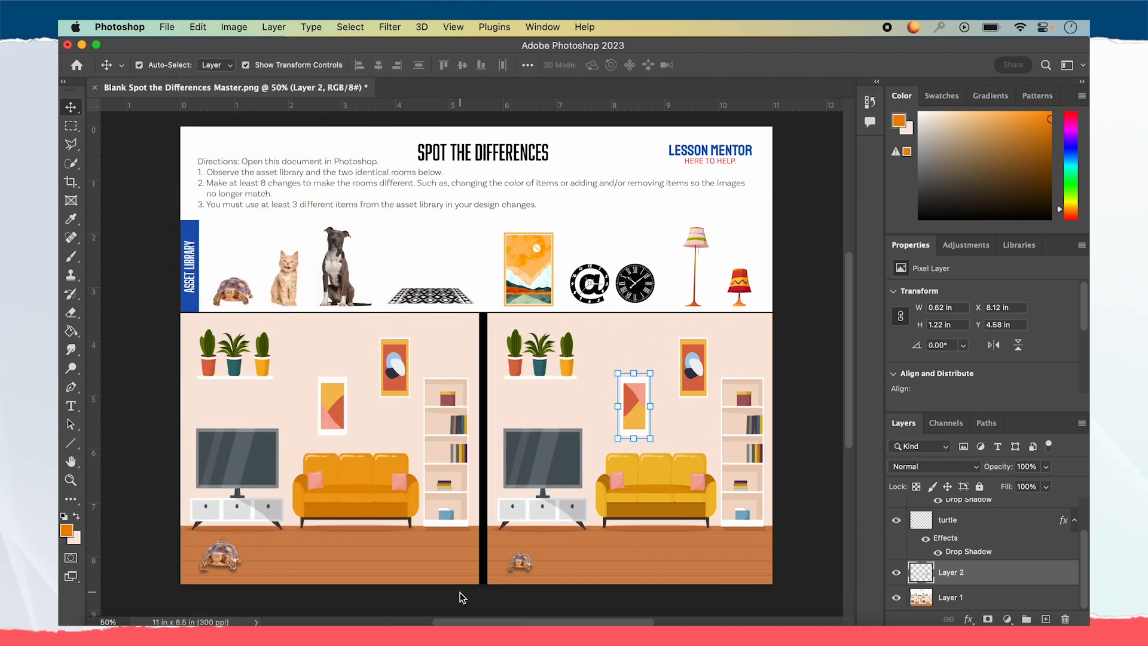
Step: Sample the wall colour and brush over the upper painting in the right room on Layer 1 until it is gone
{"action": "left_click", "coordinate": [679, 432]}
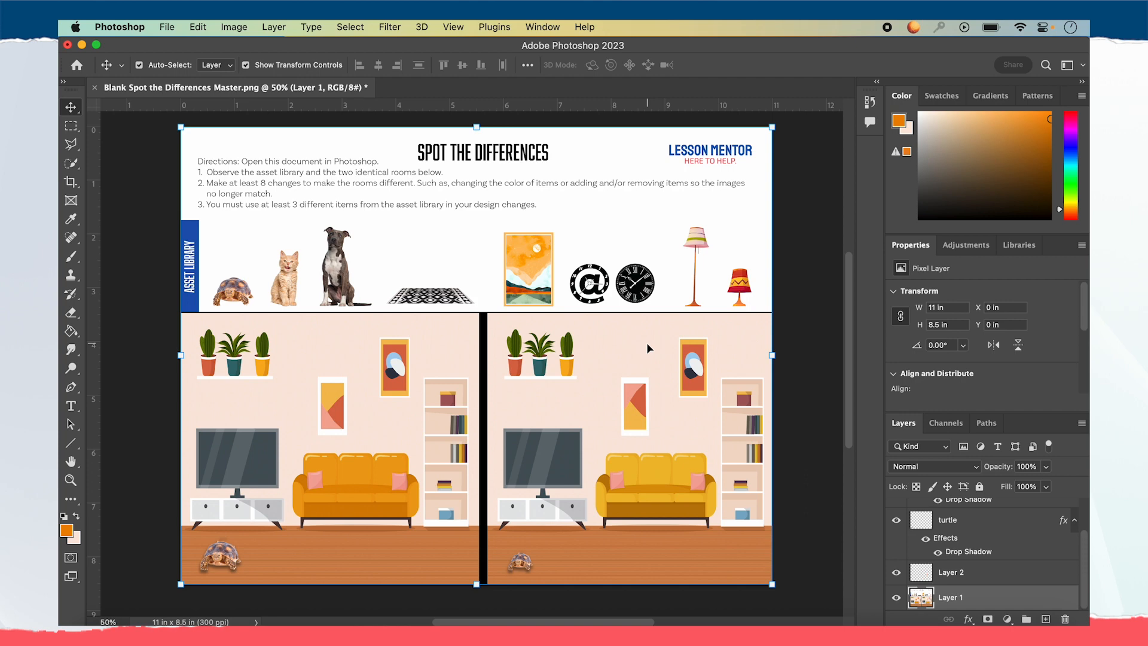
{"action": "key", "text": "b"}
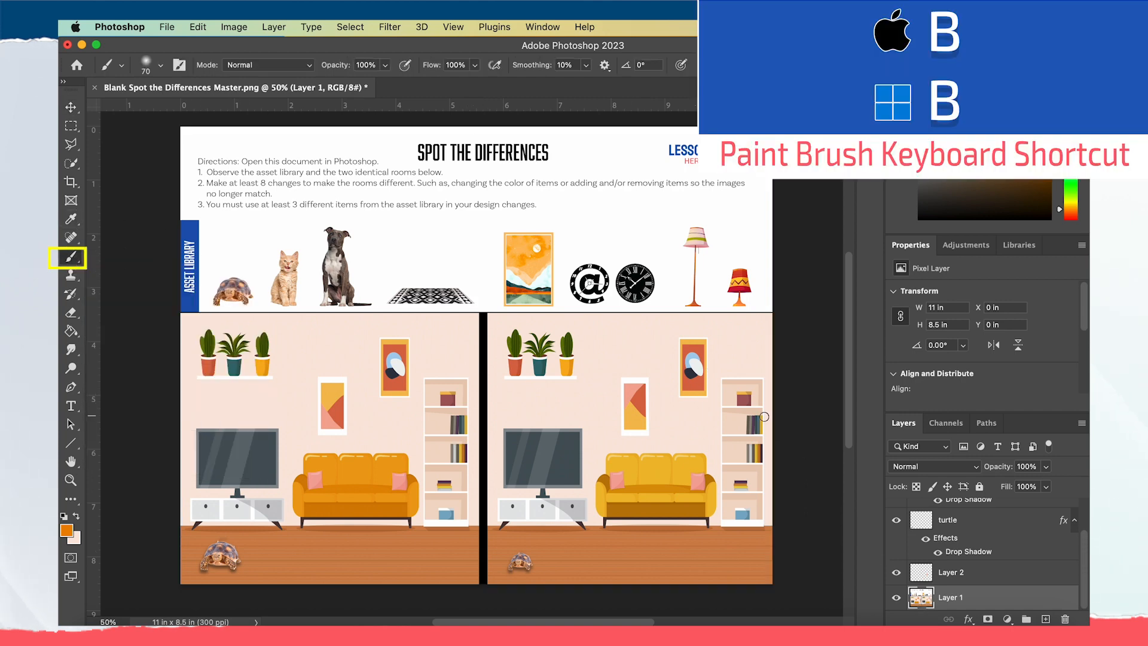
{"action": "left_click", "coordinate": [71, 221]}
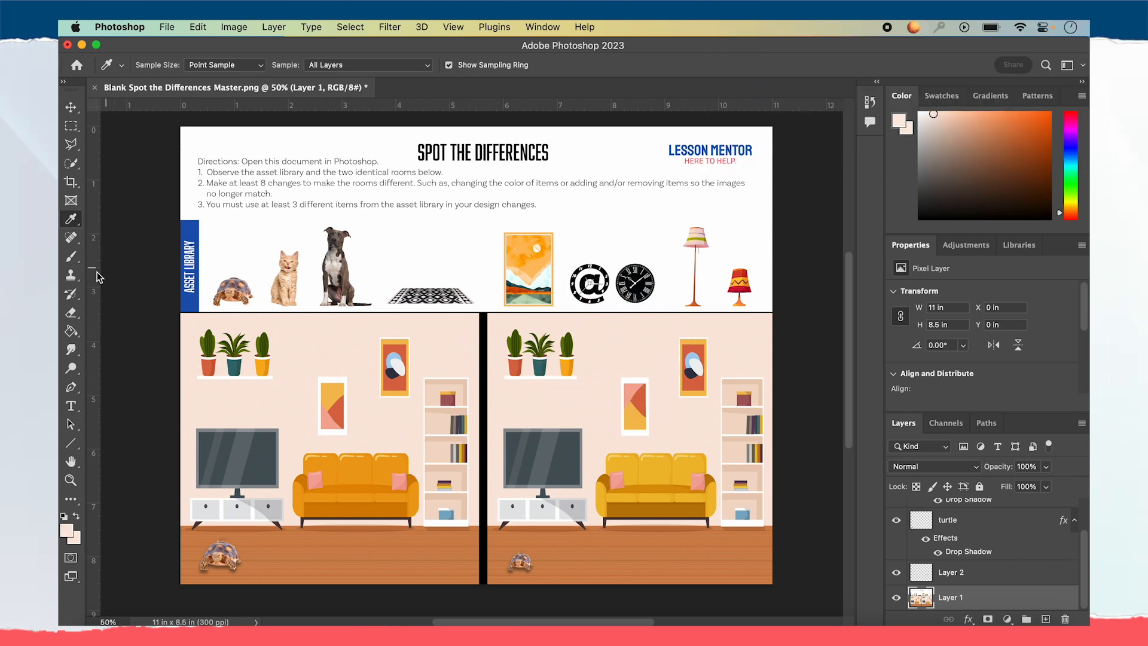
{"action": "key", "text": "b"}
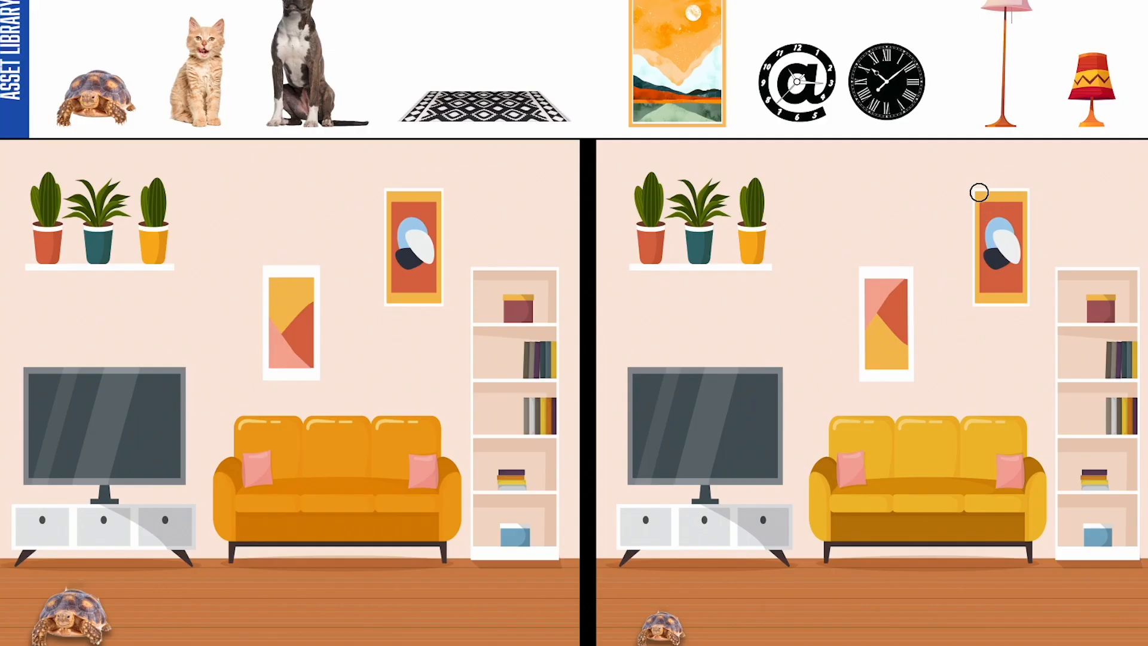
{"action": "mouse_move", "coordinate": [682, 338]}
{"action": "left_mouse_down"}
{"action": "mouse_move", "coordinate": [701, 341]}
{"action": "mouse_move", "coordinate": [698, 358]}
{"action": "left_mouse_up"}
{"action": "mouse_move", "coordinate": [1011, 230]}
{"action": "left_mouse_down"}
{"action": "mouse_move", "coordinate": [1022, 307]}
{"action": "mouse_move", "coordinate": [1026, 193]}
{"action": "mouse_move", "coordinate": [1006, 217]}
{"action": "mouse_move", "coordinate": [1004, 201]}
{"action": "mouse_move", "coordinate": [989, 214]}
{"action": "mouse_move", "coordinate": [981, 185]}
{"action": "mouse_move", "coordinate": [977, 299]}
{"action": "mouse_move", "coordinate": [980, 249]}
{"action": "mouse_move", "coordinate": [997, 311]}
{"action": "mouse_move", "coordinate": [999, 239]}
{"action": "mouse_move", "coordinate": [1009, 332]}
{"action": "mouse_move", "coordinate": [1019, 201]}
{"action": "mouse_move", "coordinate": [992, 178]}
{"action": "mouse_move", "coordinate": [1020, 212]}
{"action": "left_mouse_up"}
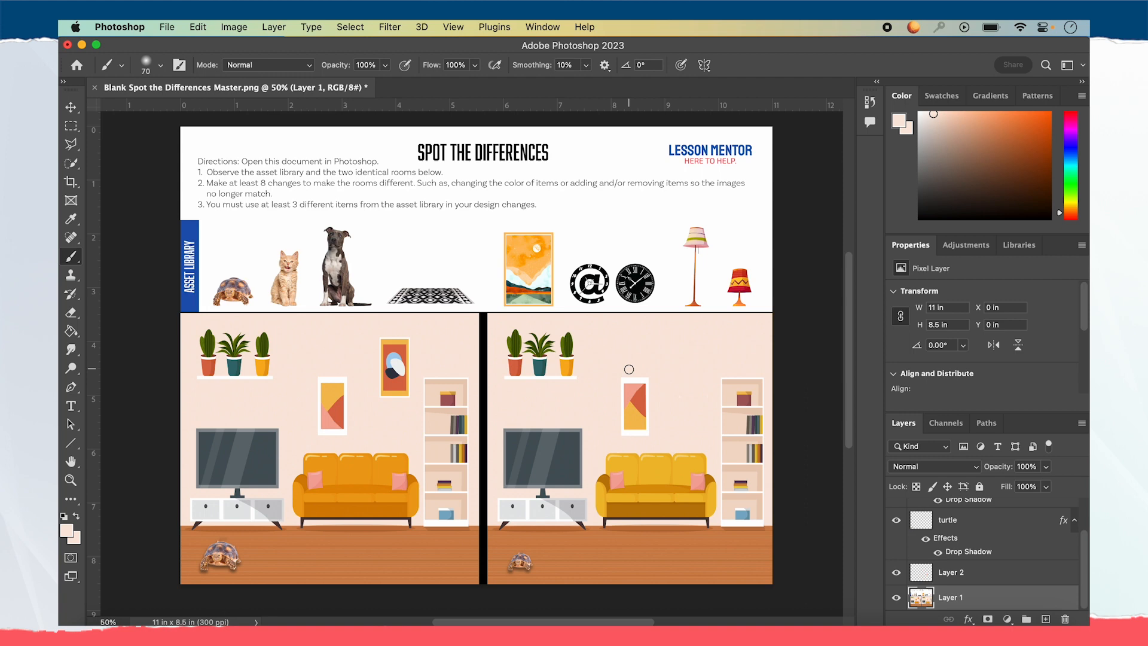
Step: Flatten the image, then select both rooms below the asset library and copy them onto a new layer
{"action": "left_click", "coordinate": [263, 26]}
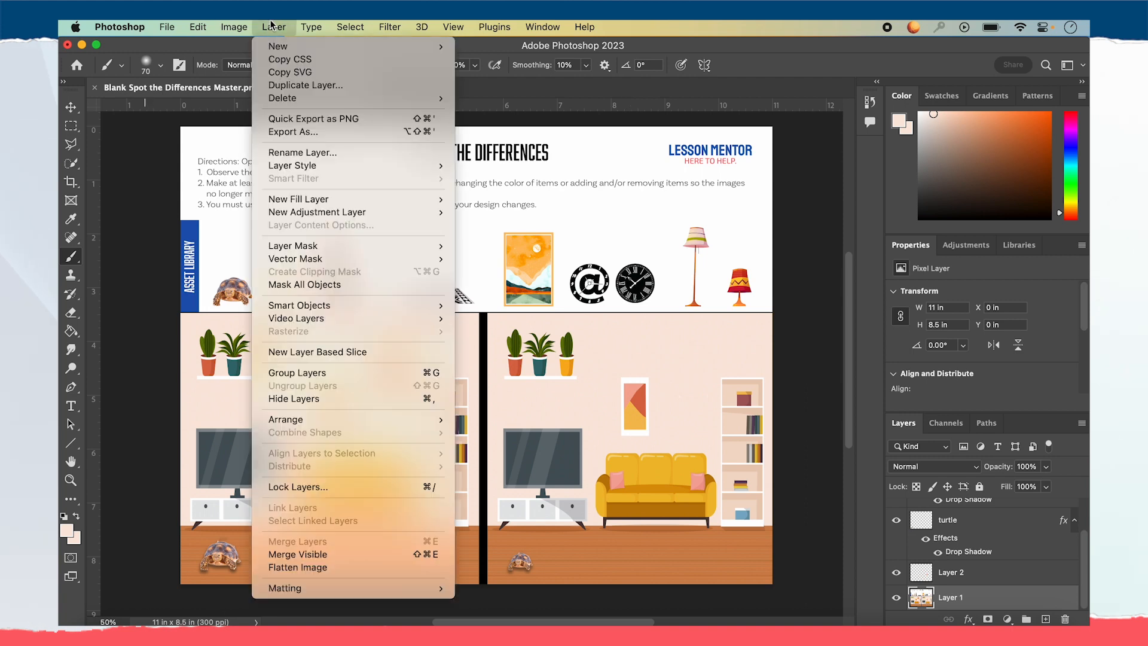
{"action": "left_click", "coordinate": [356, 566]}
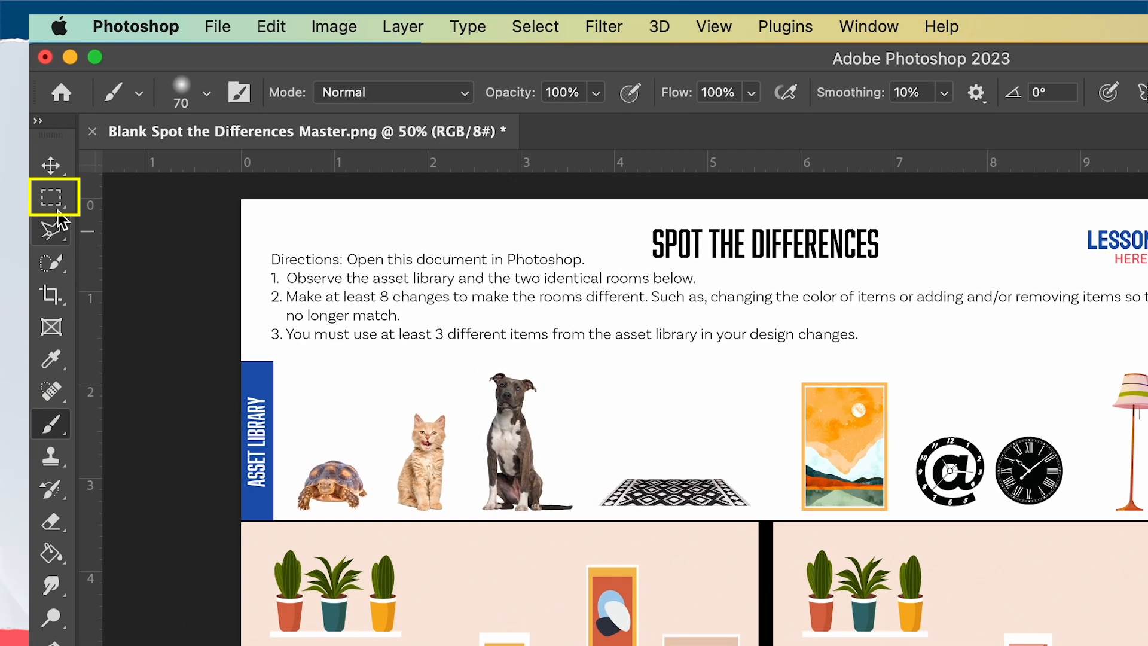
{"action": "left_click", "coordinate": [51, 198]}
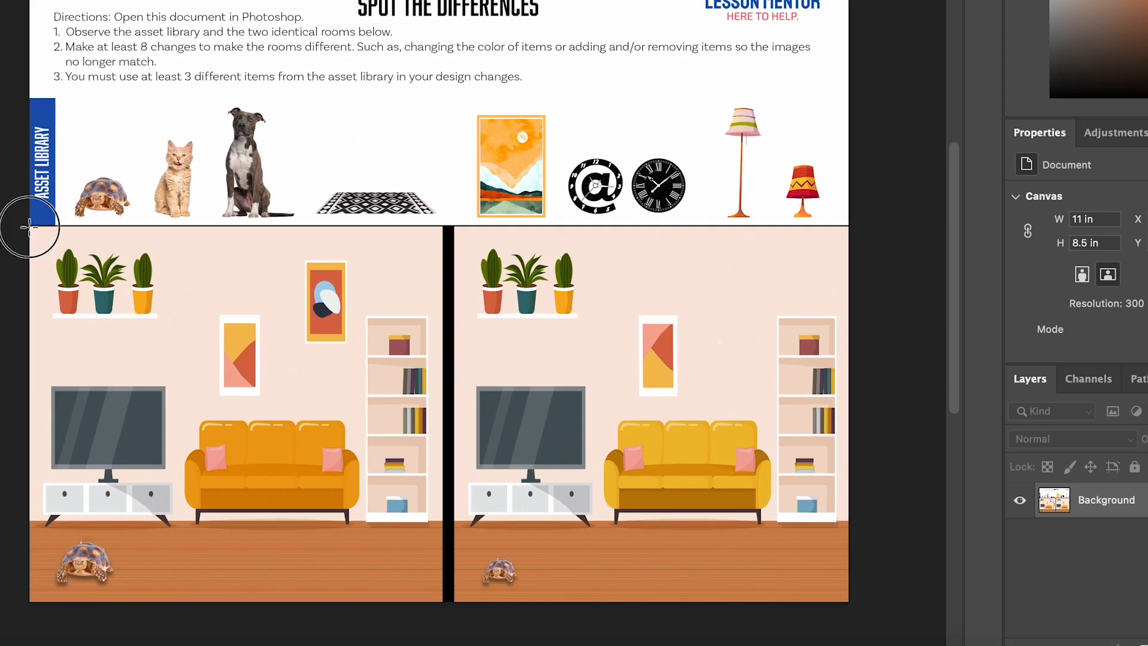
{"action": "left_click_drag", "start_coordinate": [29, 226], "coordinate": [863, 610]}
{"action": "key", "text": "ctrl+c"}
{"action": "key", "text": "ctrl+v"}
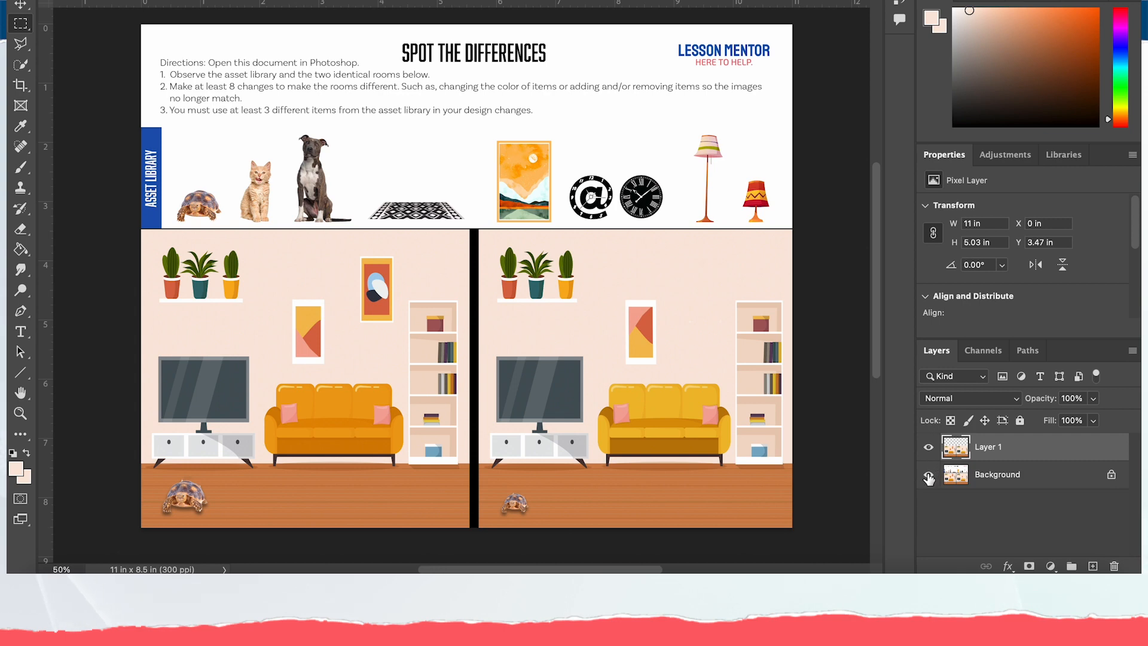
Step: Hide the Background layer and move the copied rooms up towards the middle of the canvas
{"action": "left_click", "coordinate": [929, 476]}
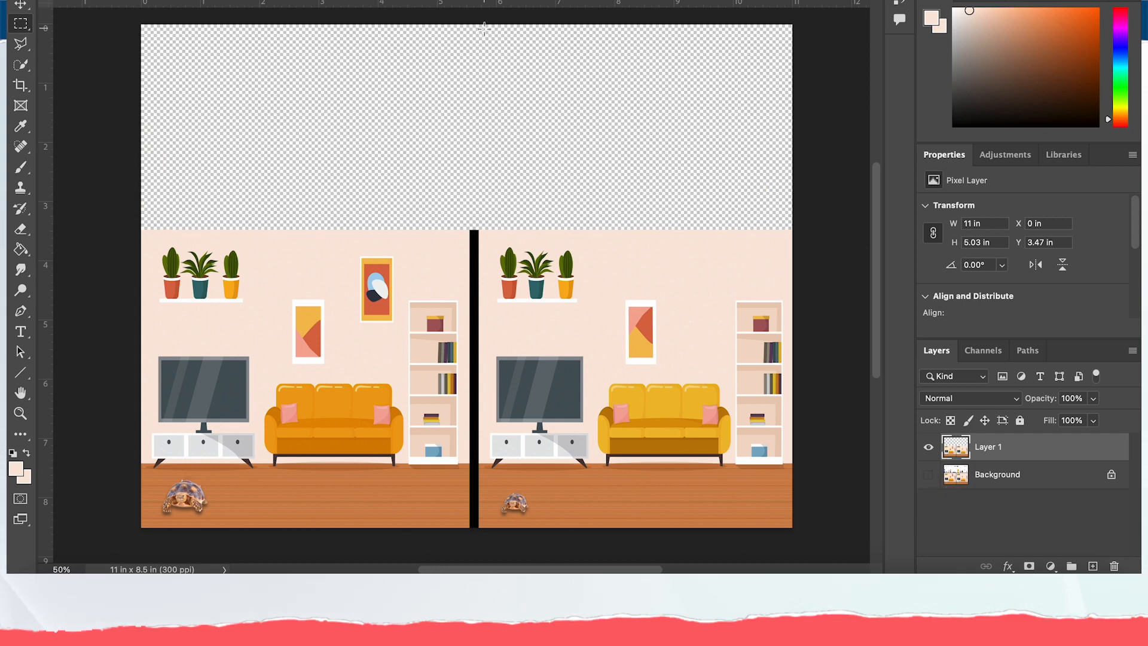
{"action": "left_click", "coordinate": [20, 5]}
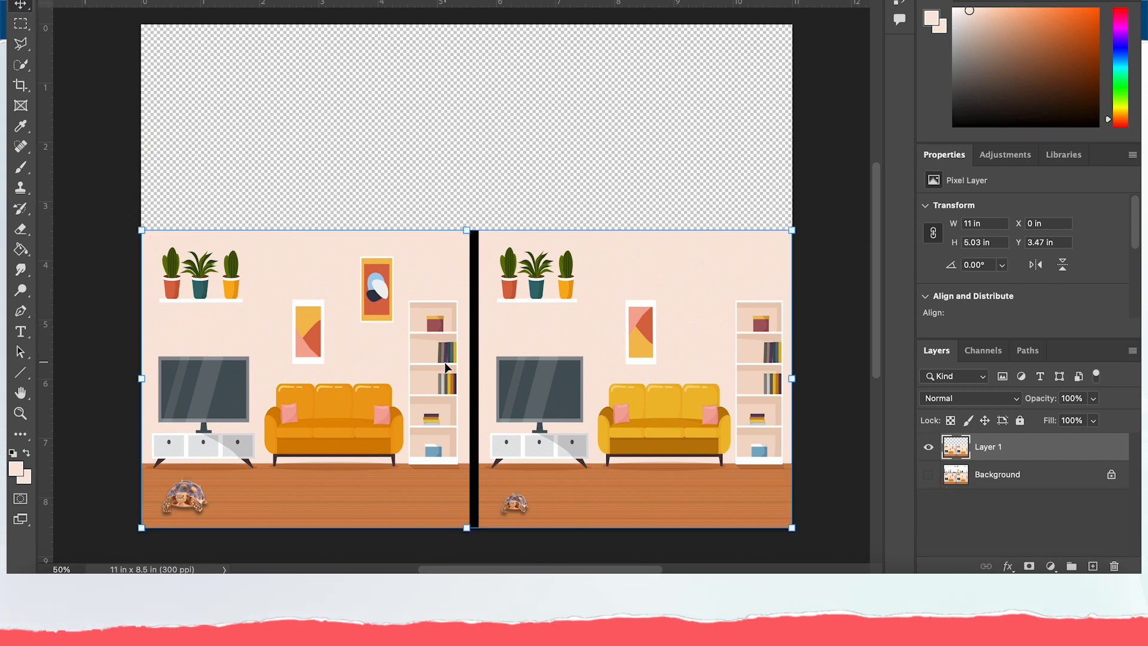
{"action": "left_click_drag", "start_coordinate": [464, 349], "coordinate": [463, 270]}
Step: Add the text "Can you spot the 8 differences?" in the empty area above the rooms, coloured 000000 and sized 30 pt
{"action": "left_click", "coordinate": [22, 333]}
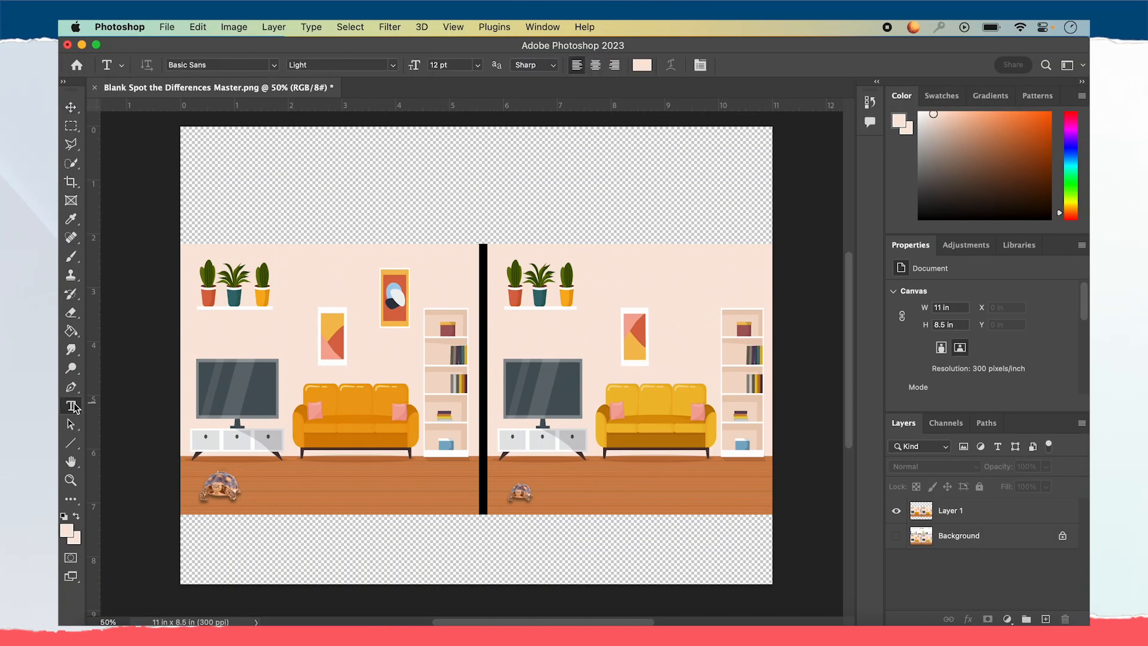
{"action": "left_click_drag", "start_coordinate": [207, 159], "coordinate": [678, 234]}
{"action": "key", "text": "BackSpace"}
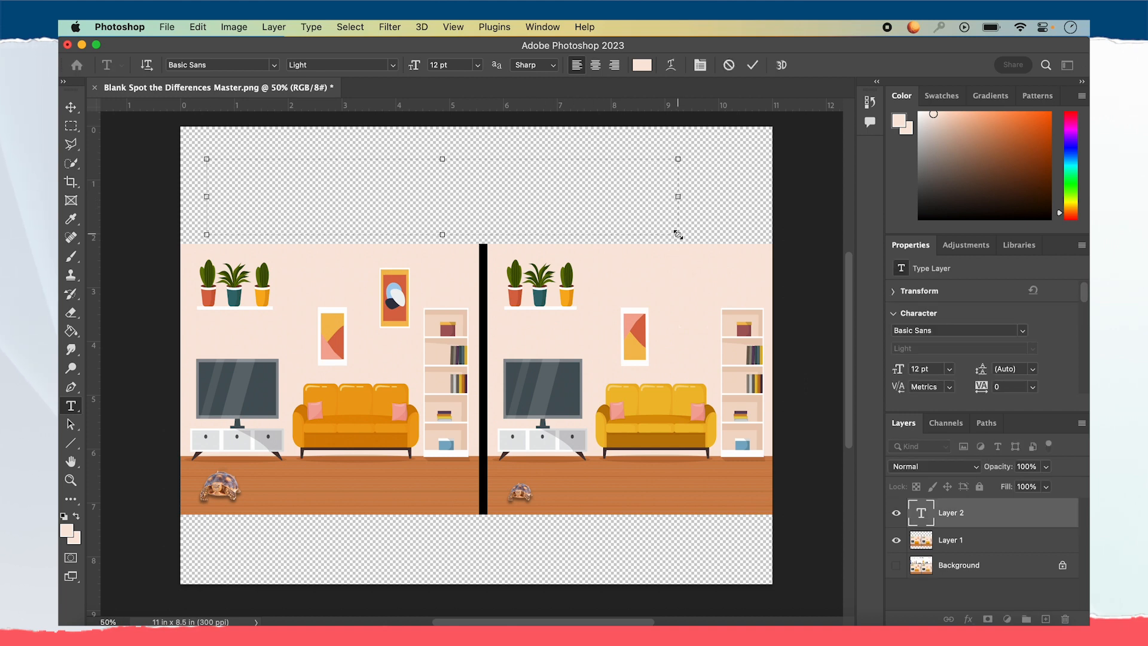
{"action": "left_click", "coordinate": [641, 64]}
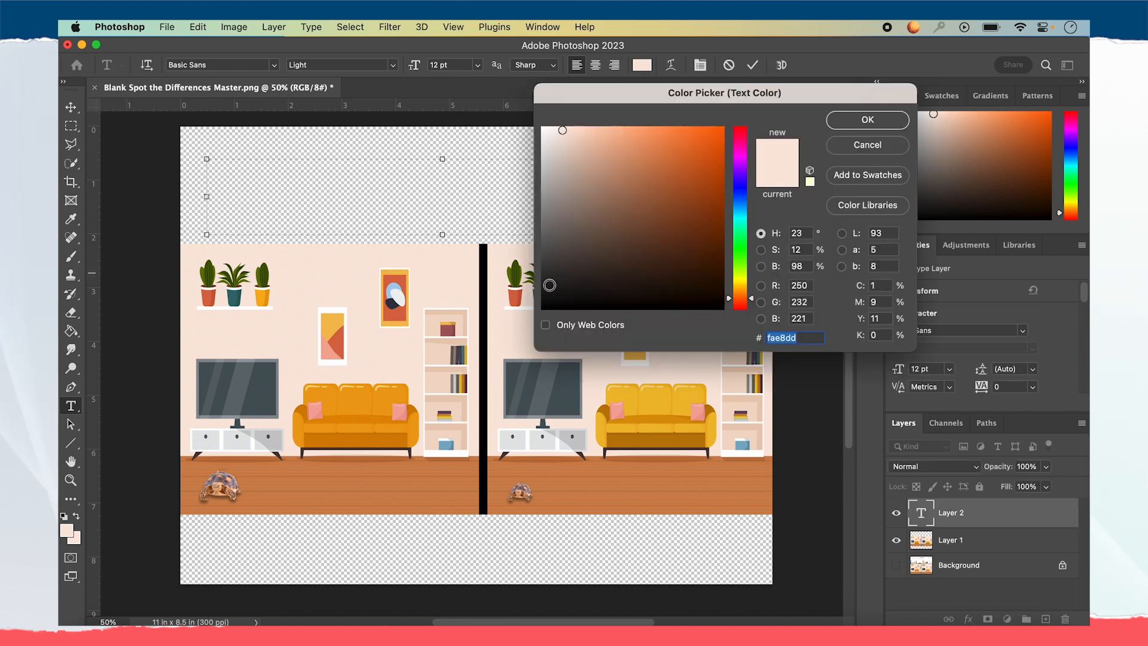
{"action": "type", "text": "000000"}
{"action": "left_click", "coordinate": [868, 120]}
{"action": "left_click", "coordinate": [475, 65]}
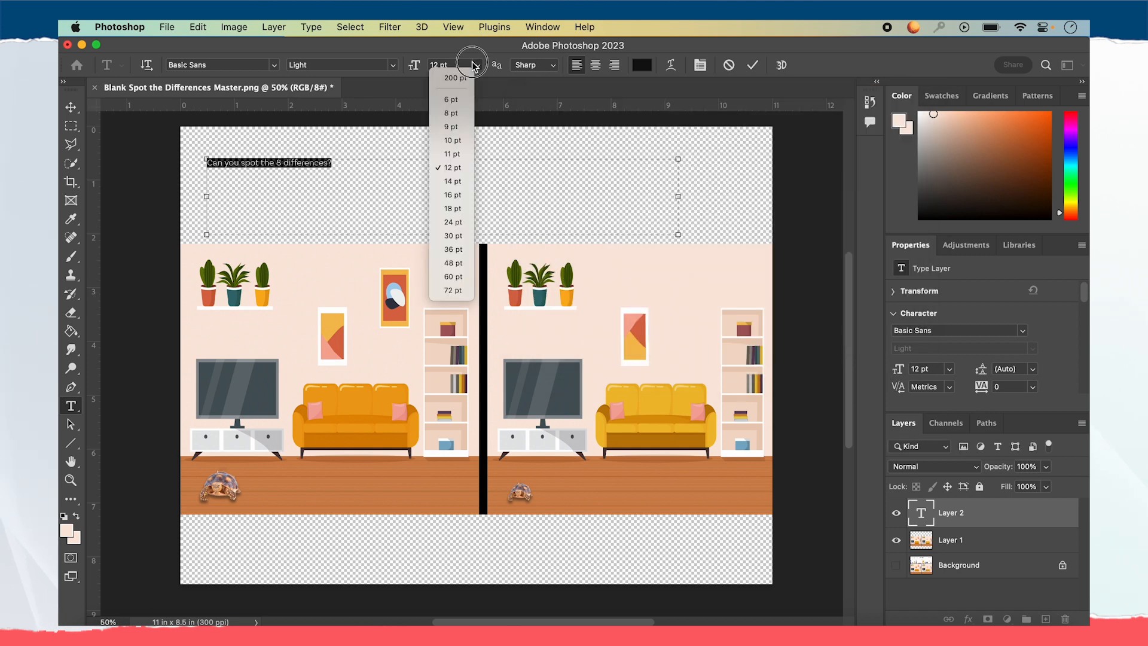
{"action": "left_click", "coordinate": [469, 237]}
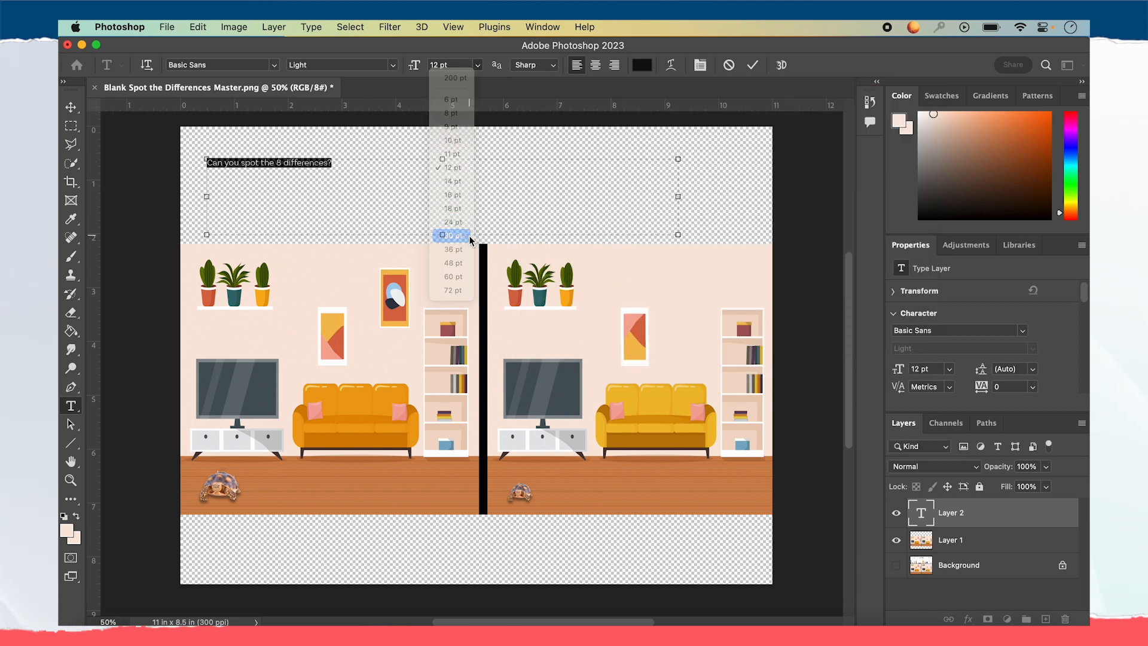
{"action": "left_click", "coordinate": [751, 66]}
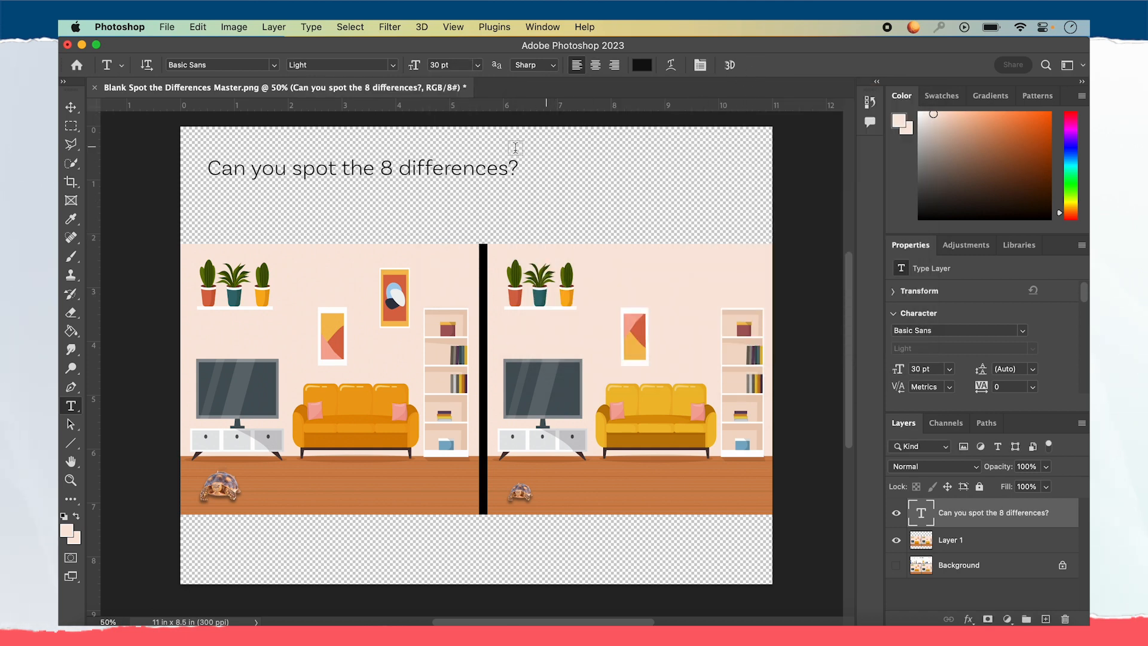
Step: Move the question text down so it sits directly above the left room, and deselect it
{"action": "left_click", "coordinate": [70, 107]}
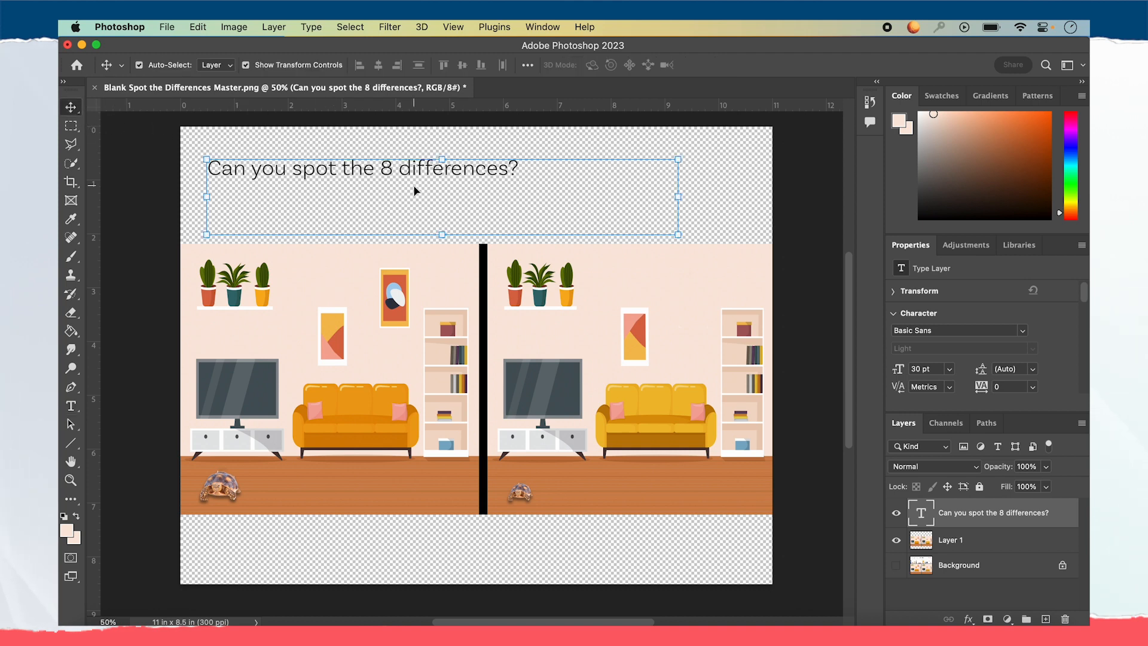
{"action": "left_click_drag", "start_coordinate": [417, 172], "coordinate": [420, 232]}
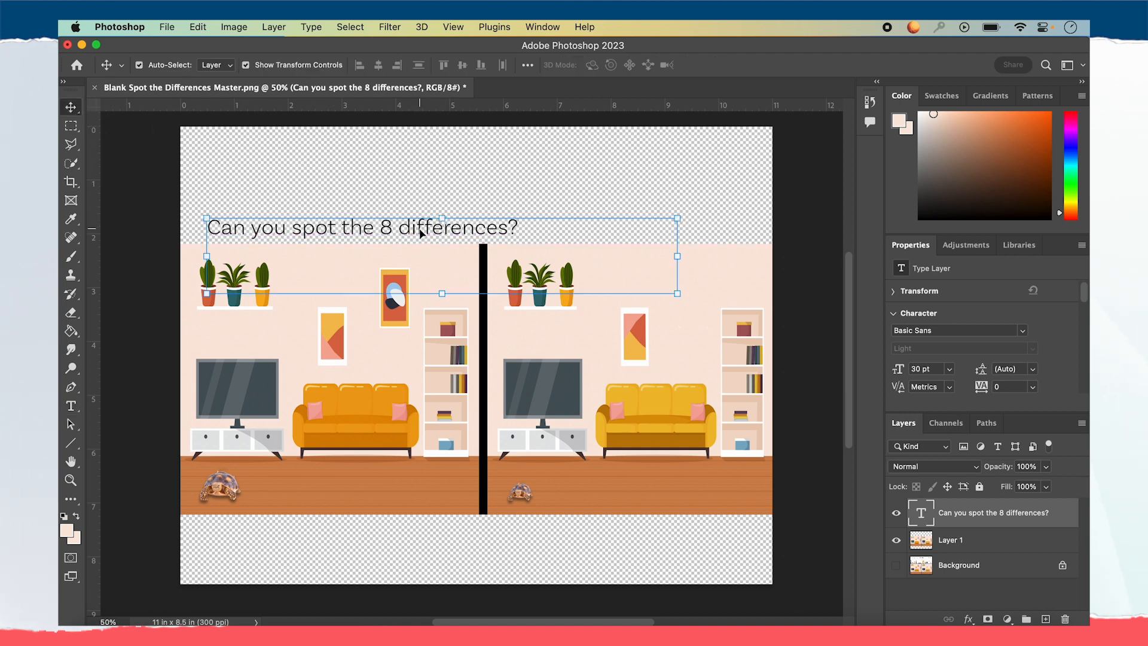
{"action": "left_click", "coordinate": [812, 219]}
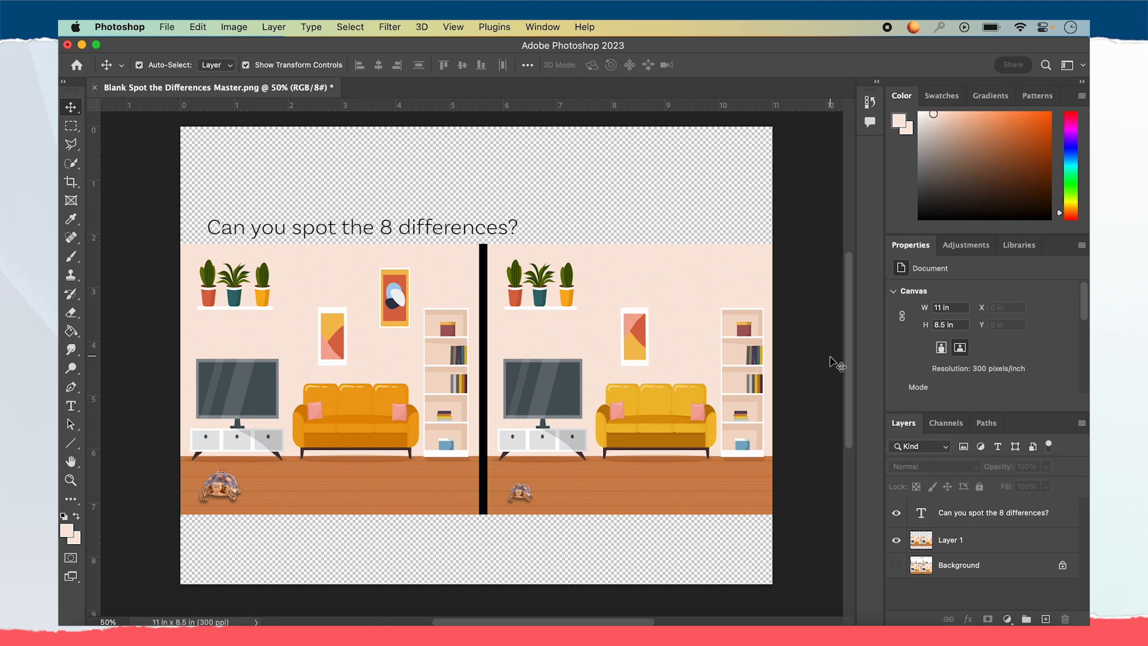
Step: Export the image as a PNG named "Spot the differences challenge" to the Desktop
{"action": "left_click", "coordinate": [166, 26]}
{"action": "mouse_move", "coordinate": [335, 256]}
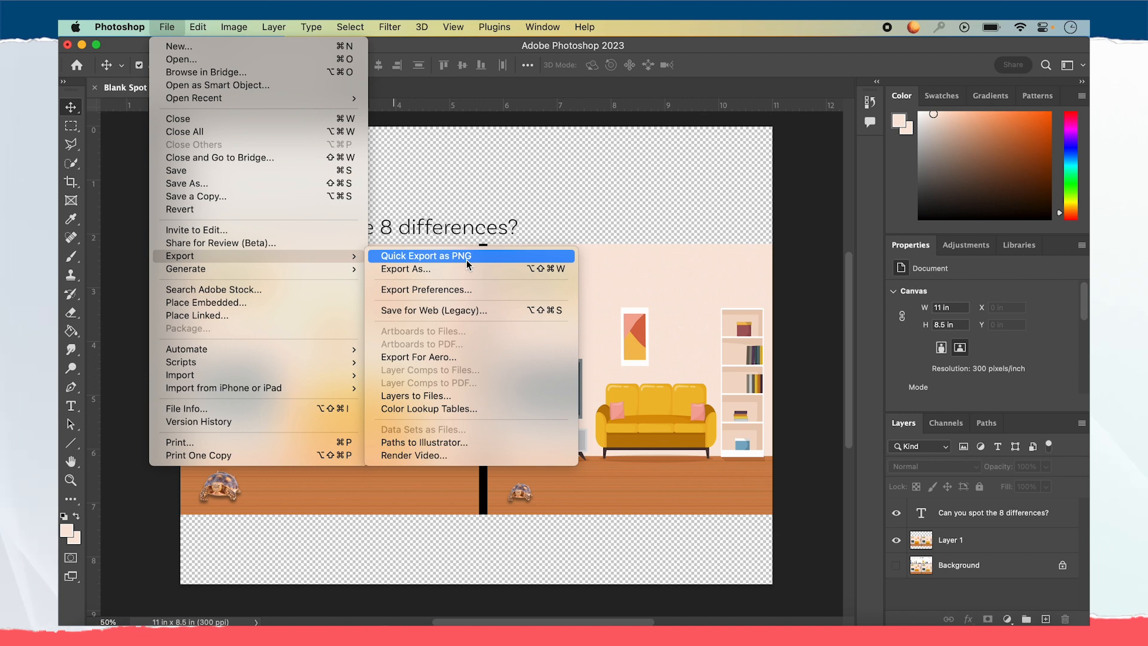
{"action": "left_click", "coordinate": [472, 261]}
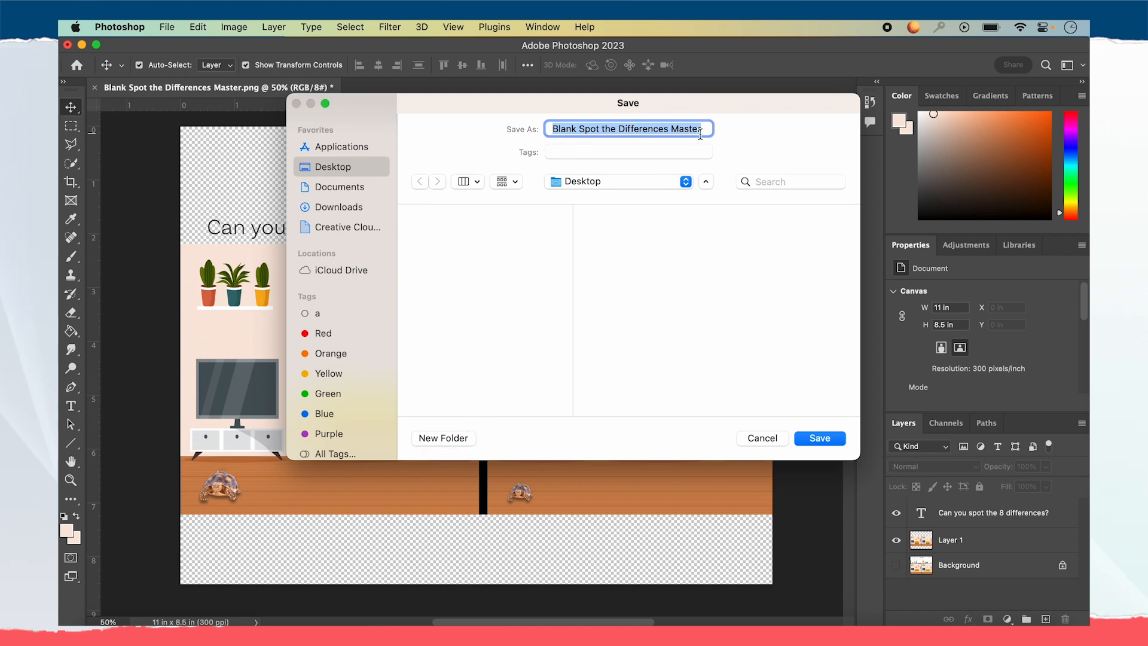
{"action": "key", "text": "BackSpace"}
{"action": "type", "text": "Spot the f"}
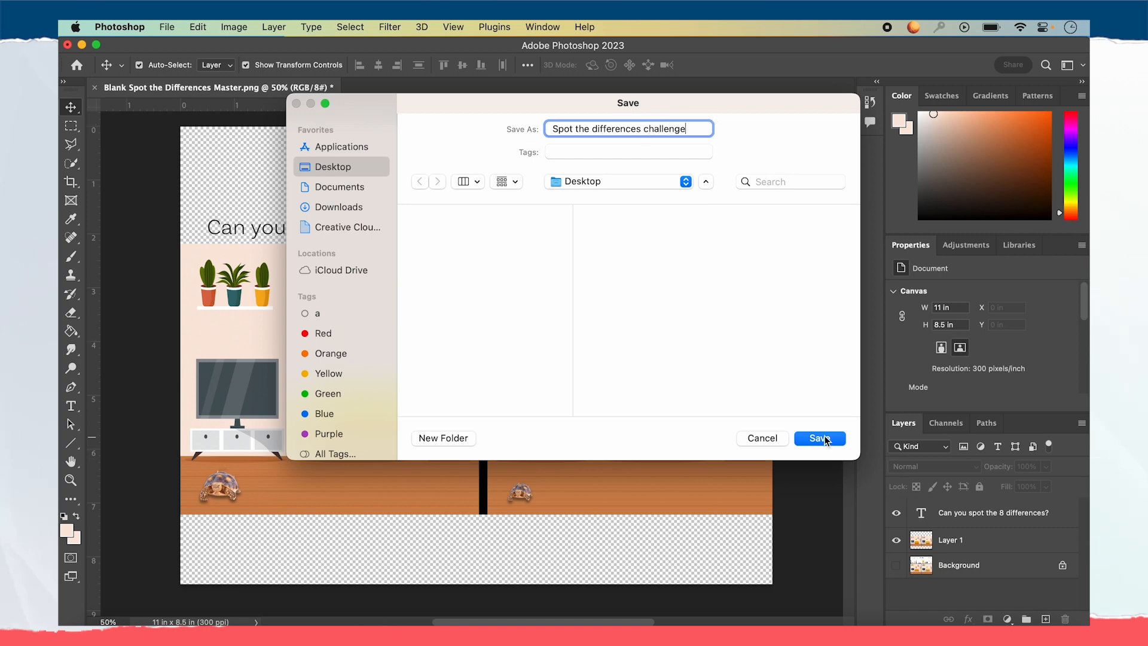
{"action": "left_click", "coordinate": [821, 438]}
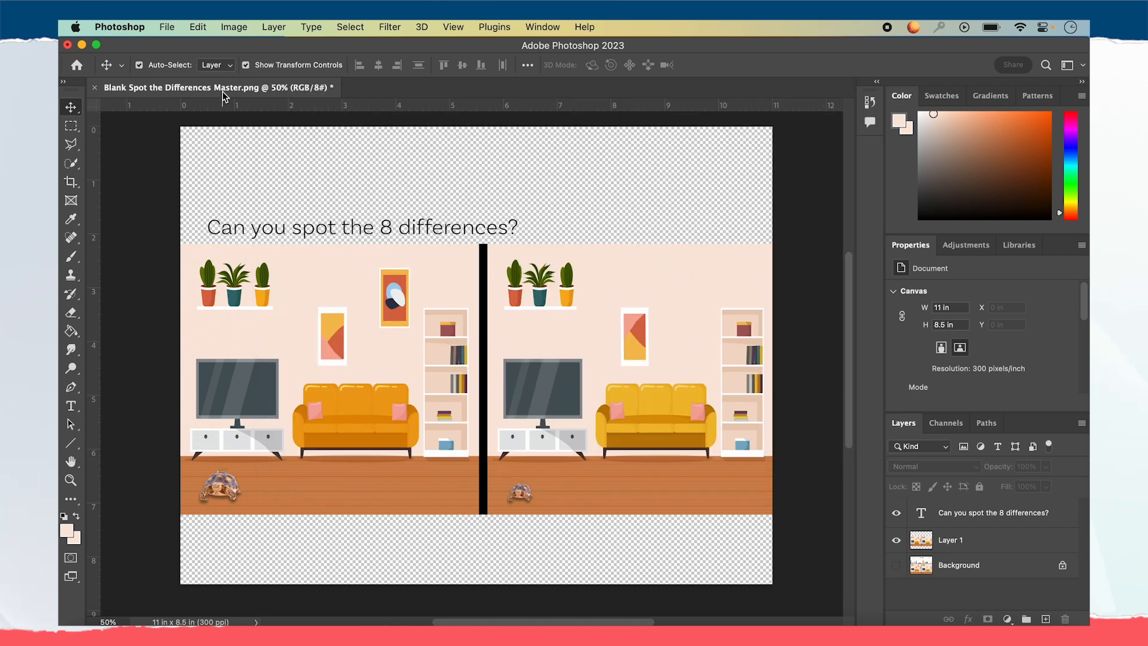
Step: Minimize the Photoshop window and move the exported PNG slightly inward on the desktop
{"action": "left_click", "coordinate": [82, 44]}
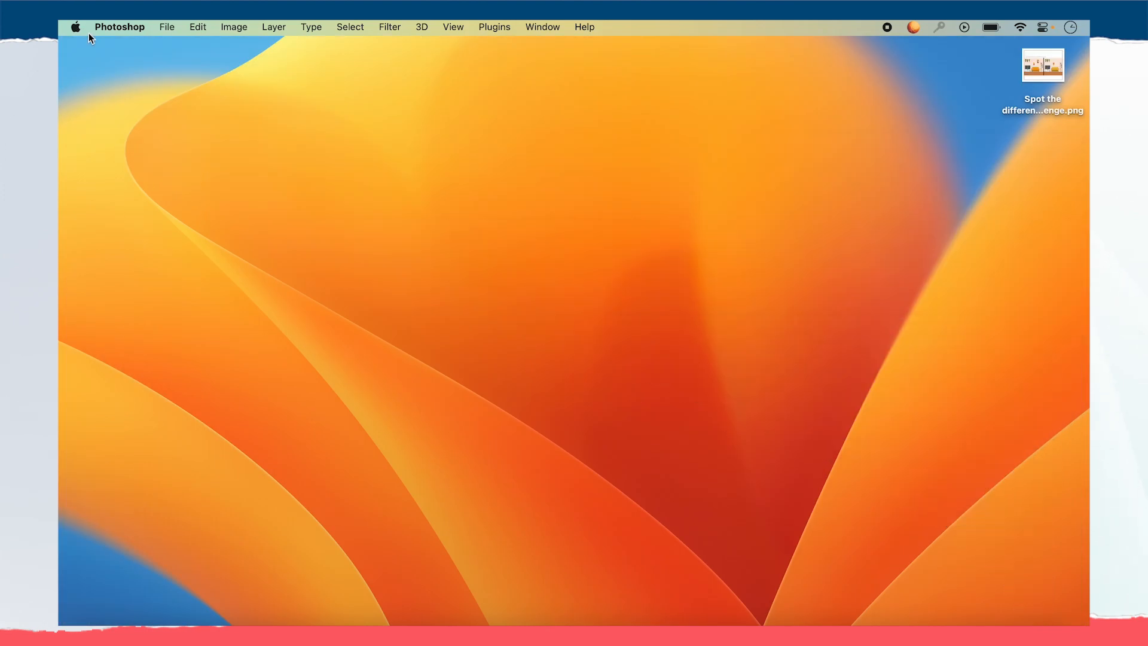
{"action": "left_click_drag", "start_coordinate": [1042, 72], "coordinate": [965, 108]}
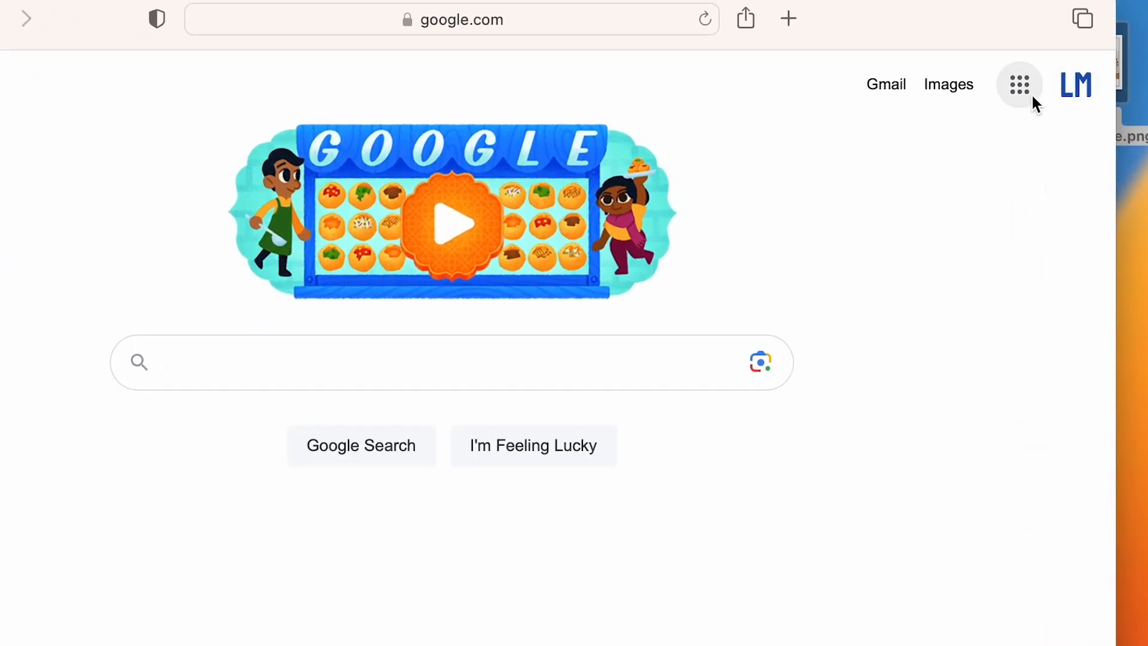
Step: Switch to Google Drive in Safari and upload Spot the differences challenge.png from the Desktop
{"action": "left_click", "coordinate": [1026, 96]}
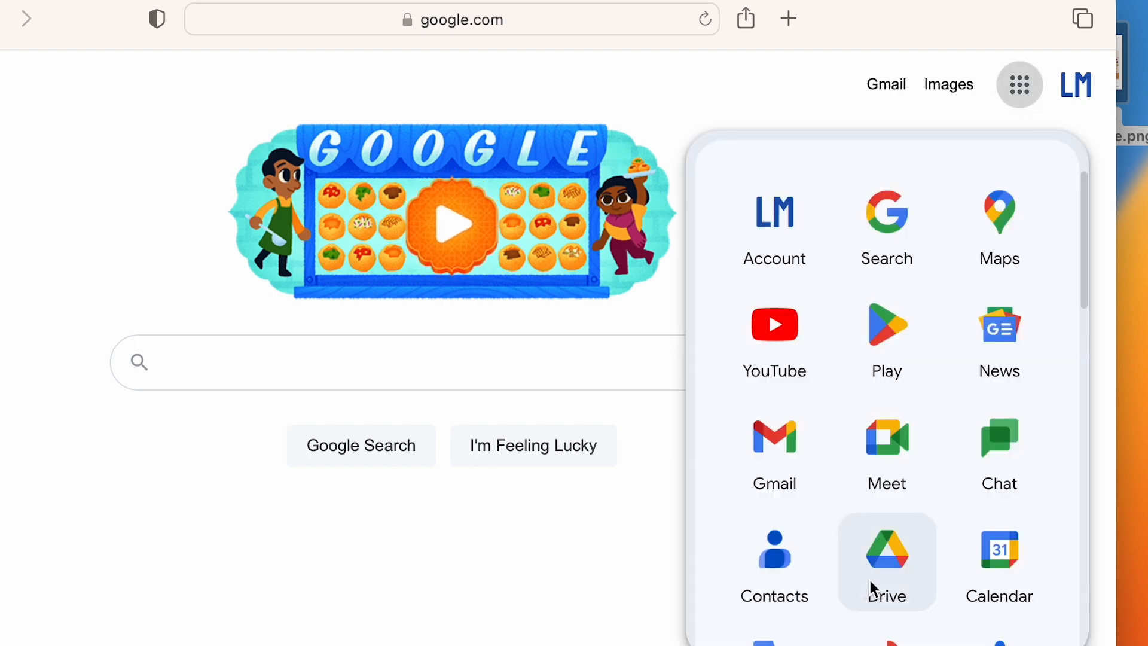
{"action": "left_click", "coordinate": [892, 565]}
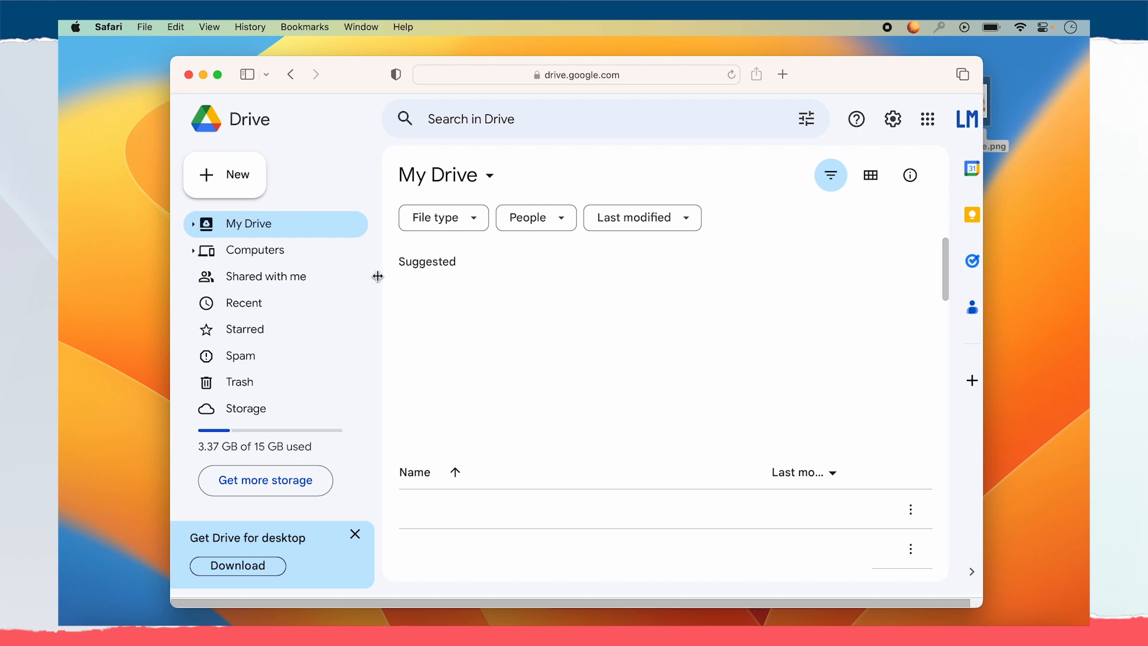
{"action": "left_click", "coordinate": [251, 189]}
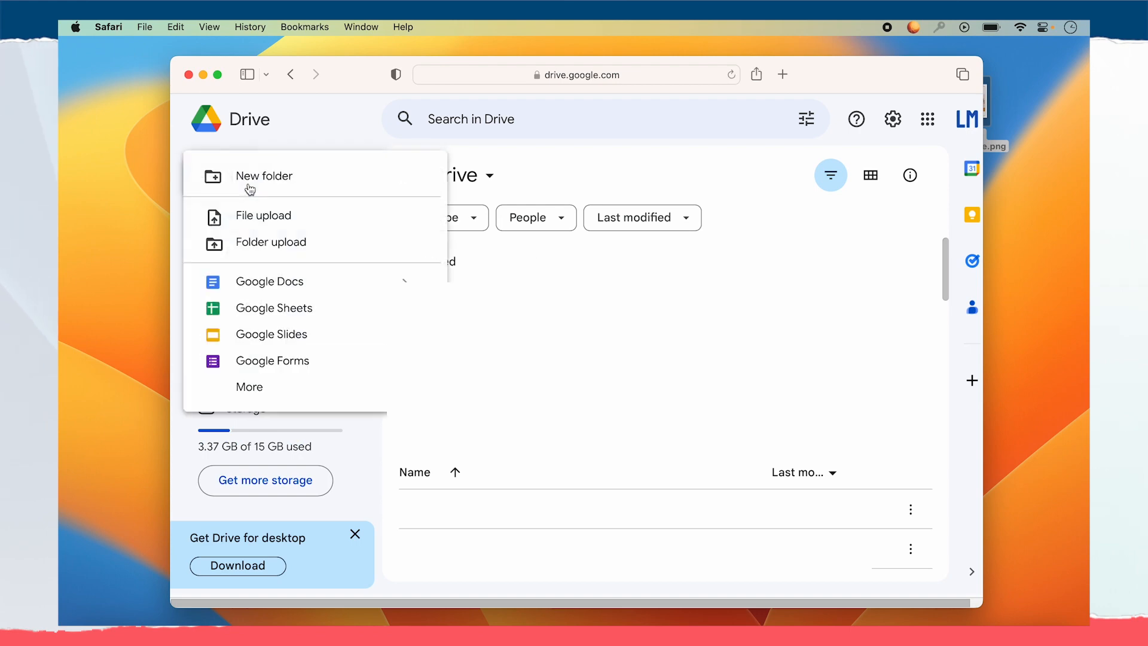
{"action": "left_click", "coordinate": [257, 220]}
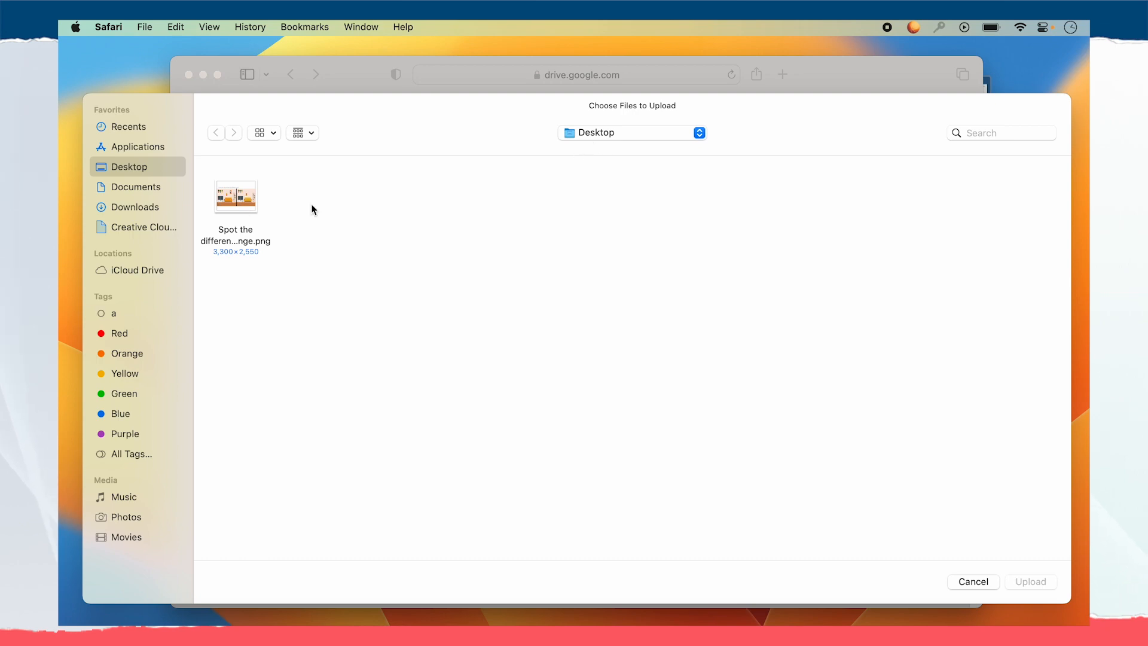
{"action": "left_click", "coordinate": [246, 205]}
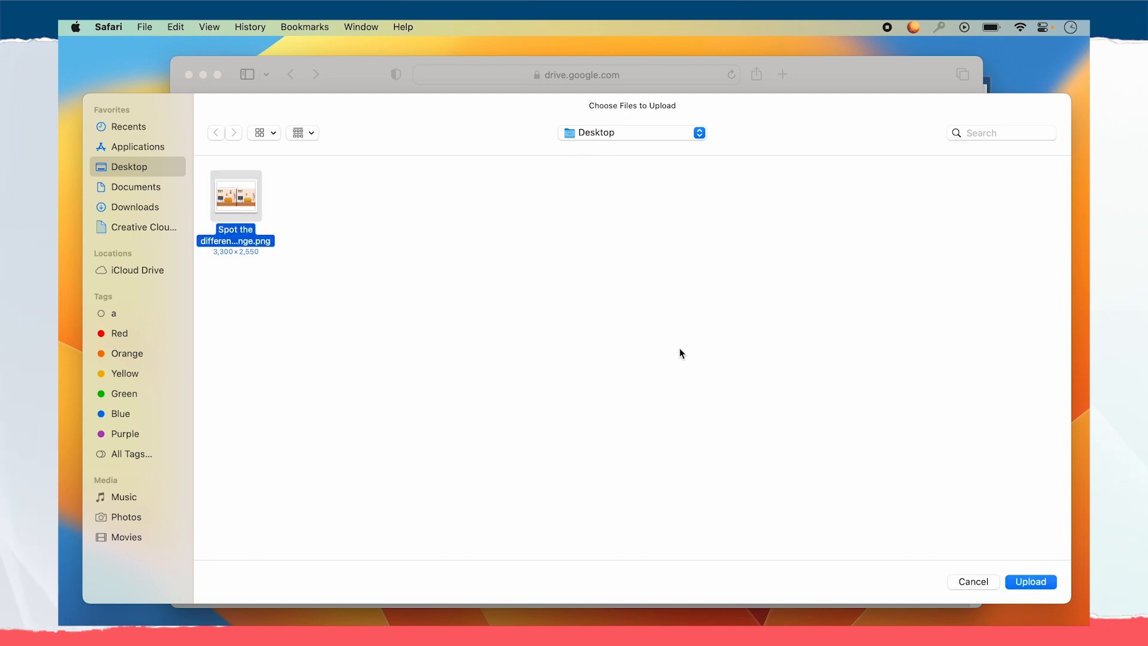
{"action": "left_click", "coordinate": [1024, 582]}
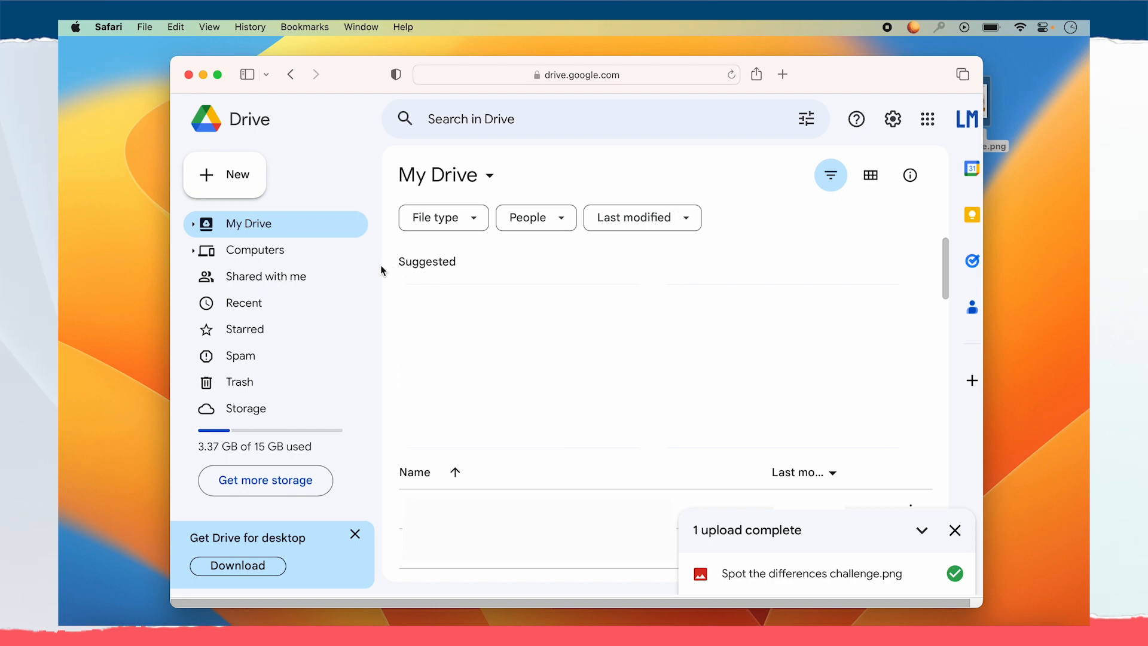
Step: Preview Spot the differences challenge.png from the recent files in Drive and close the preview
{"action": "left_click", "coordinate": [292, 303]}
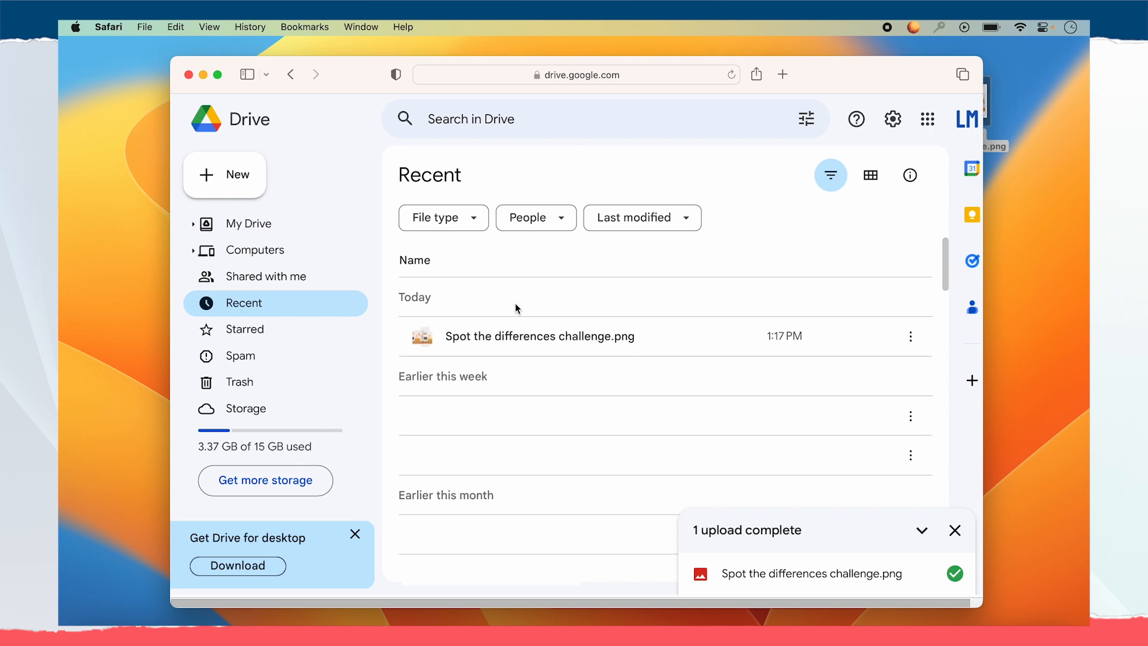
{"action": "left_click", "coordinate": [586, 342]}
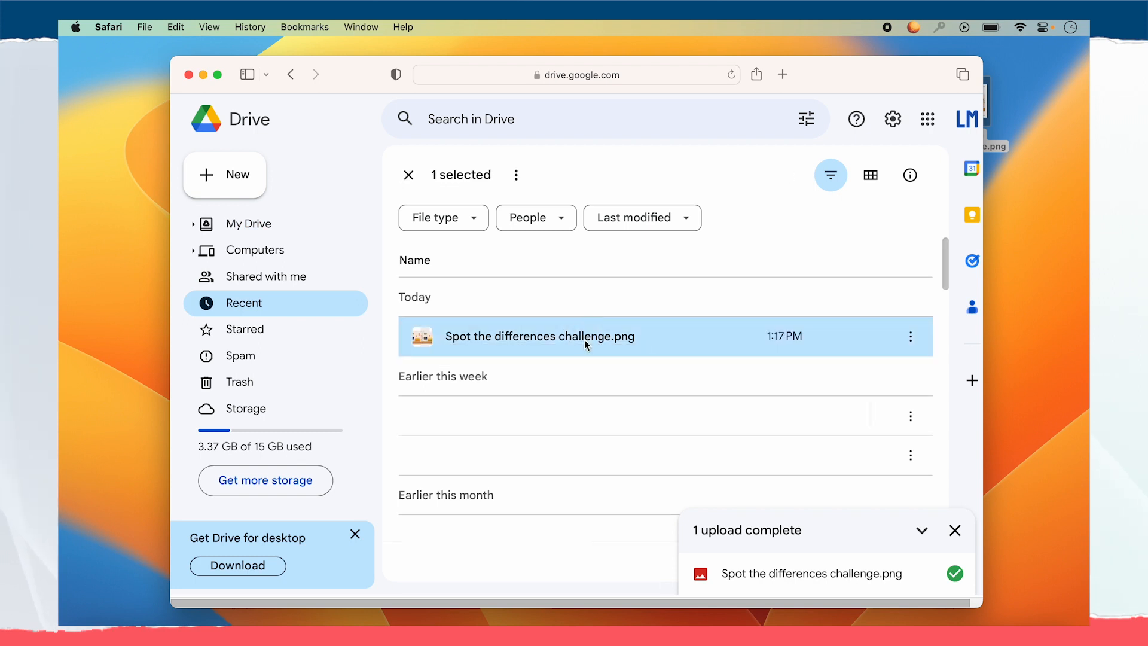
{"action": "double_click", "coordinate": [416, 339]}
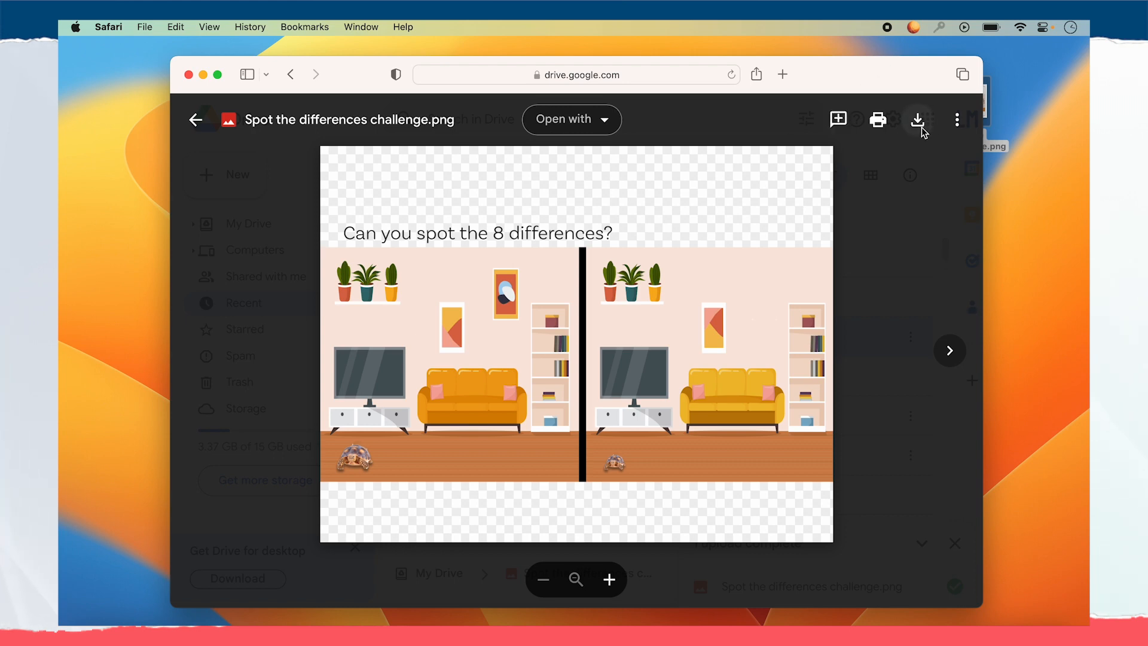
{"action": "left_click", "coordinate": [199, 121]}
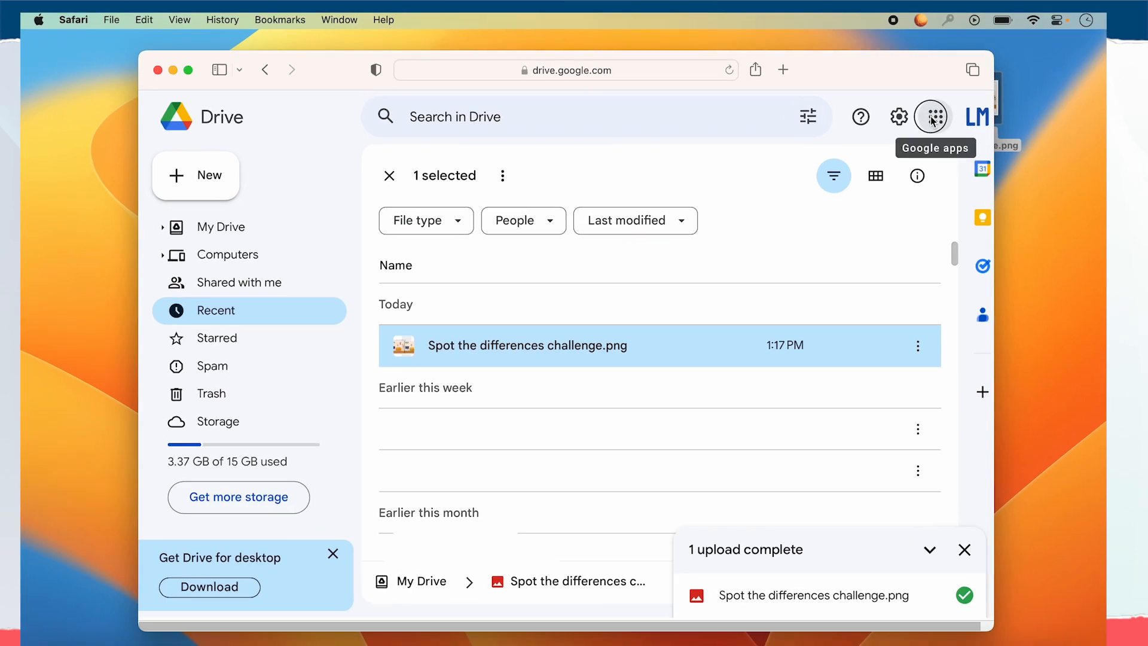
Step: Switch to Gmail and start a message to the recipient's e-mail address with the subject "Spot the differences challenge"
{"action": "left_click", "coordinate": [927, 118]}
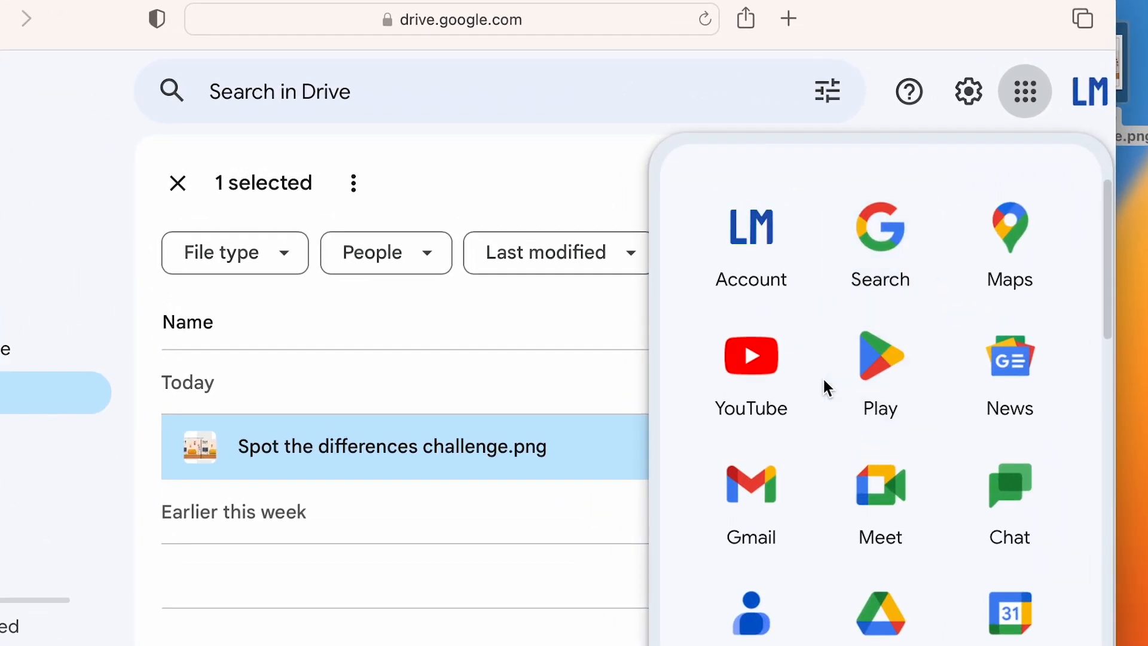
{"action": "left_click", "coordinate": [759, 474]}
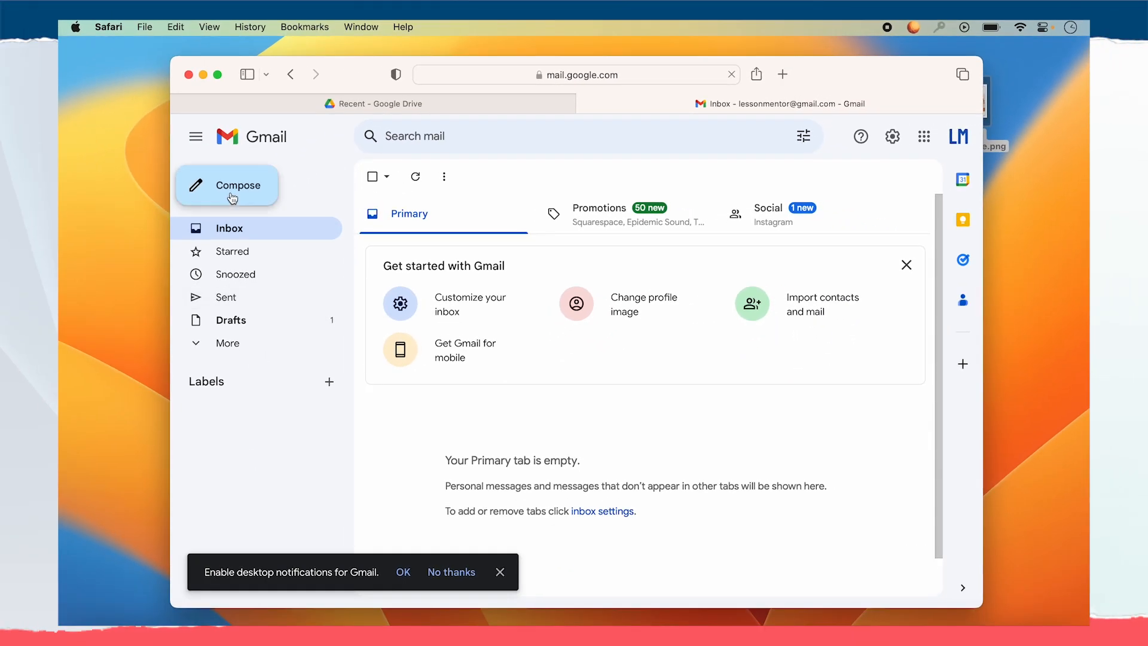
{"action": "left_click", "coordinate": [147, 201]}
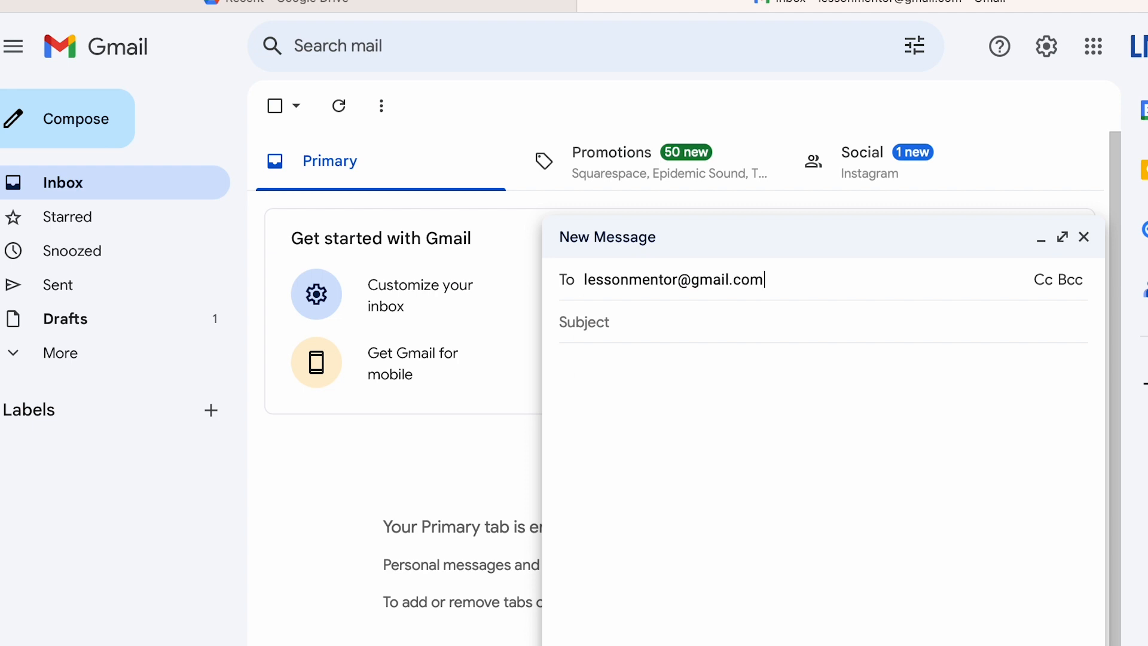
{"action": "left_click", "coordinate": [755, 326]}
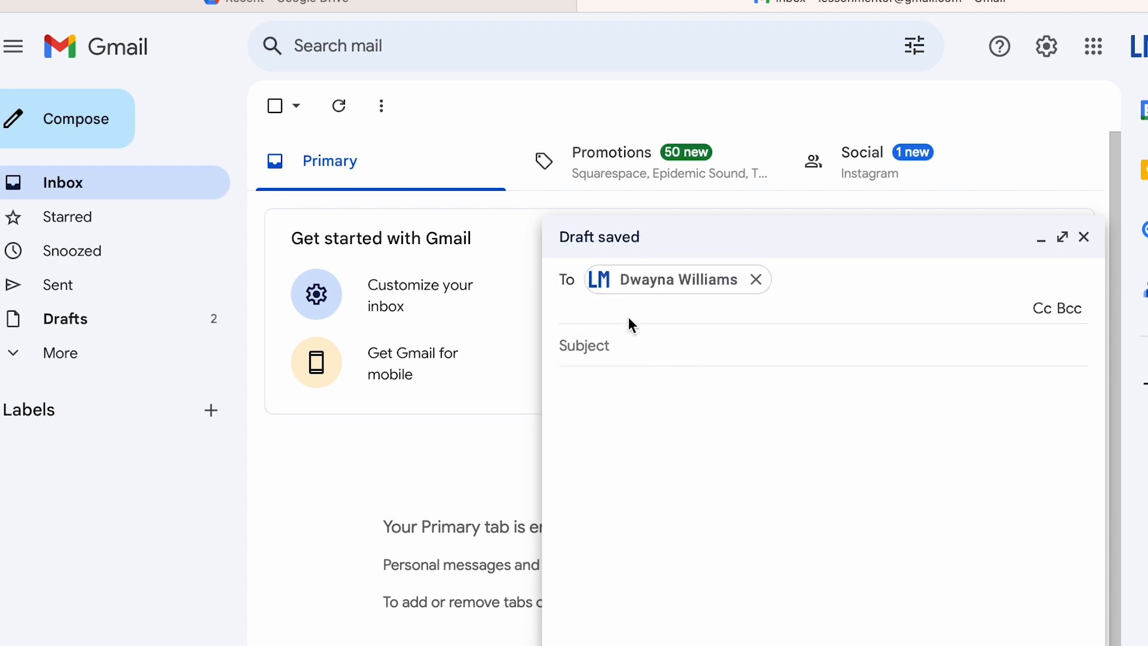
{"action": "type", "text": "Sp"}
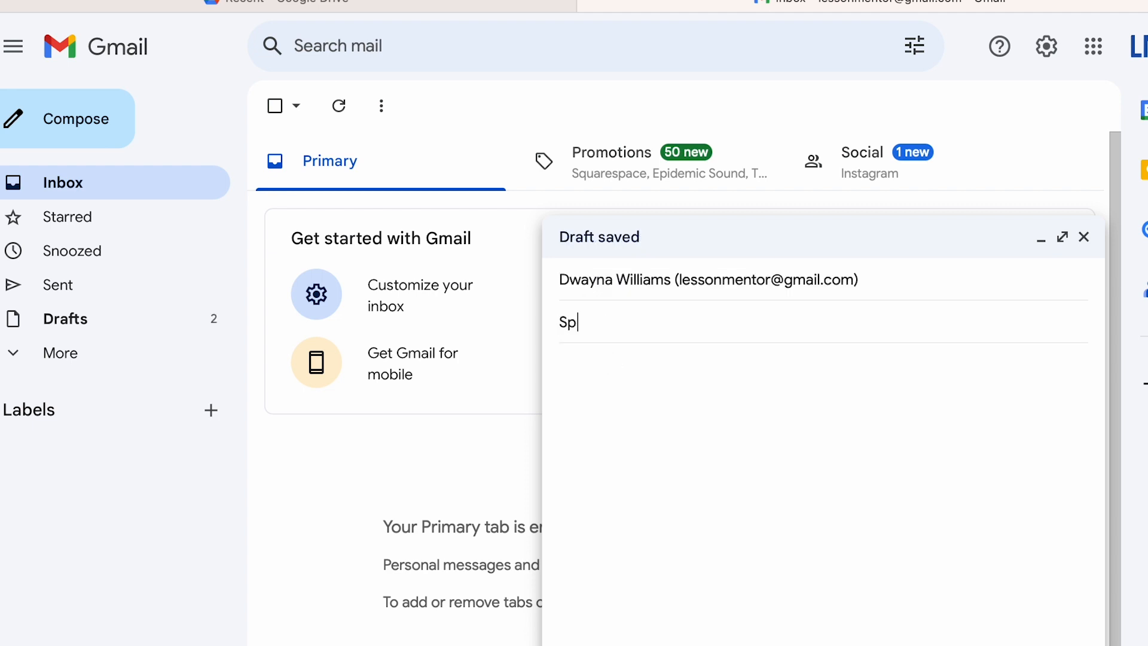
{"action": "type", "text": "ot the diff"}
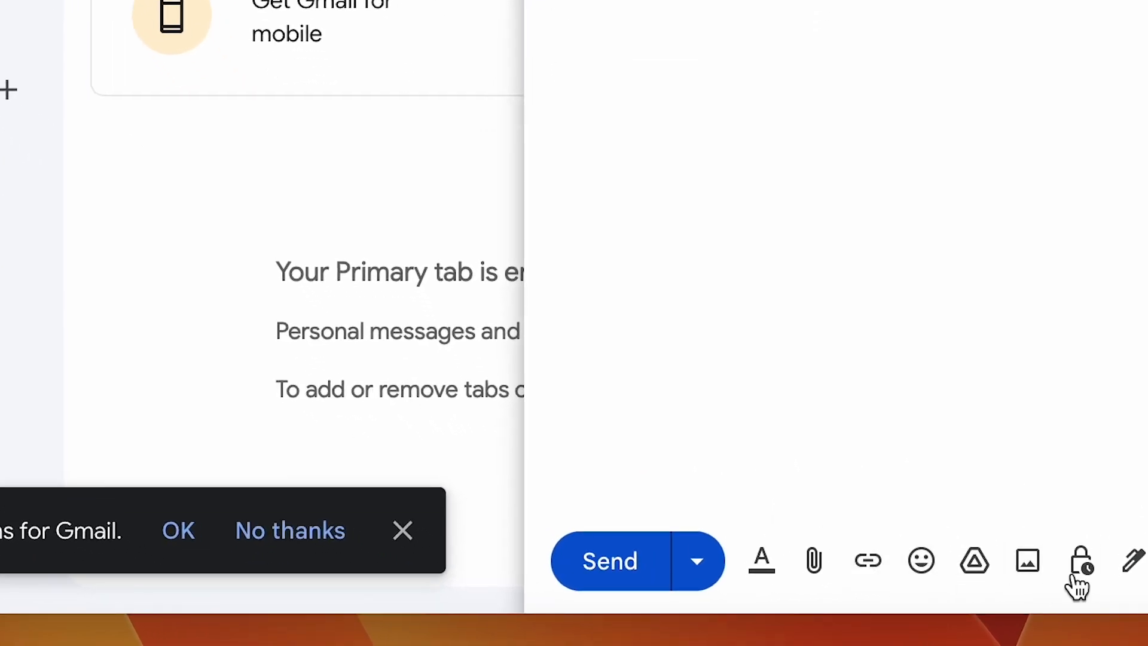
Step: Attach Spot the differences challenge.png from the Desktop to the message
{"action": "left_click", "coordinate": [813, 562]}
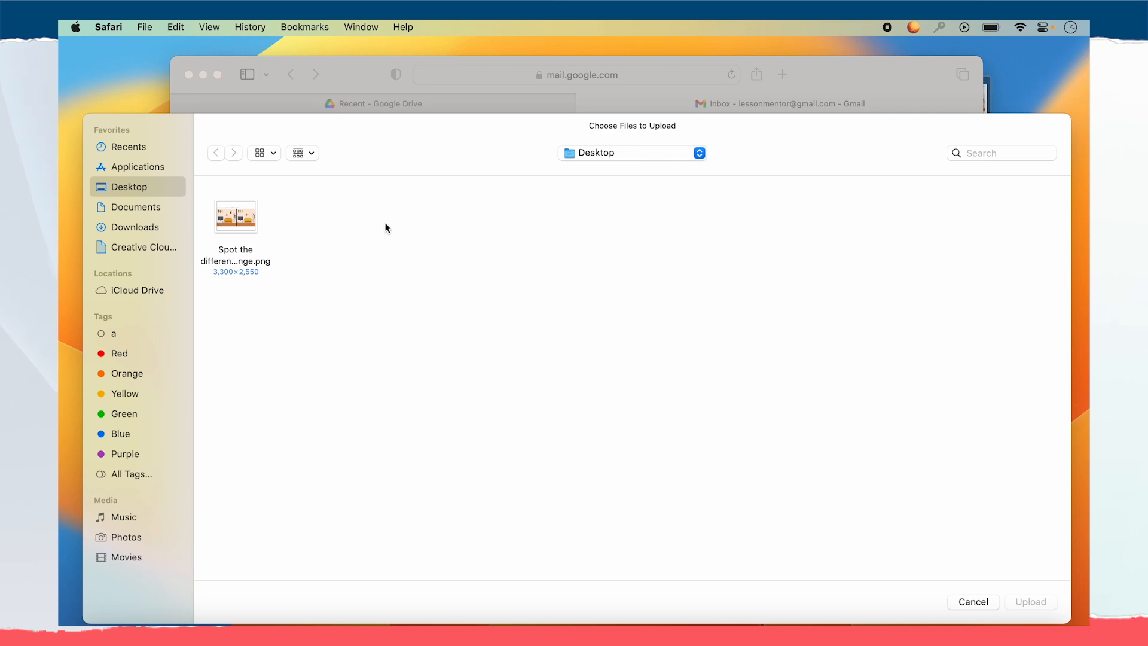
{"action": "left_click", "coordinate": [251, 255]}
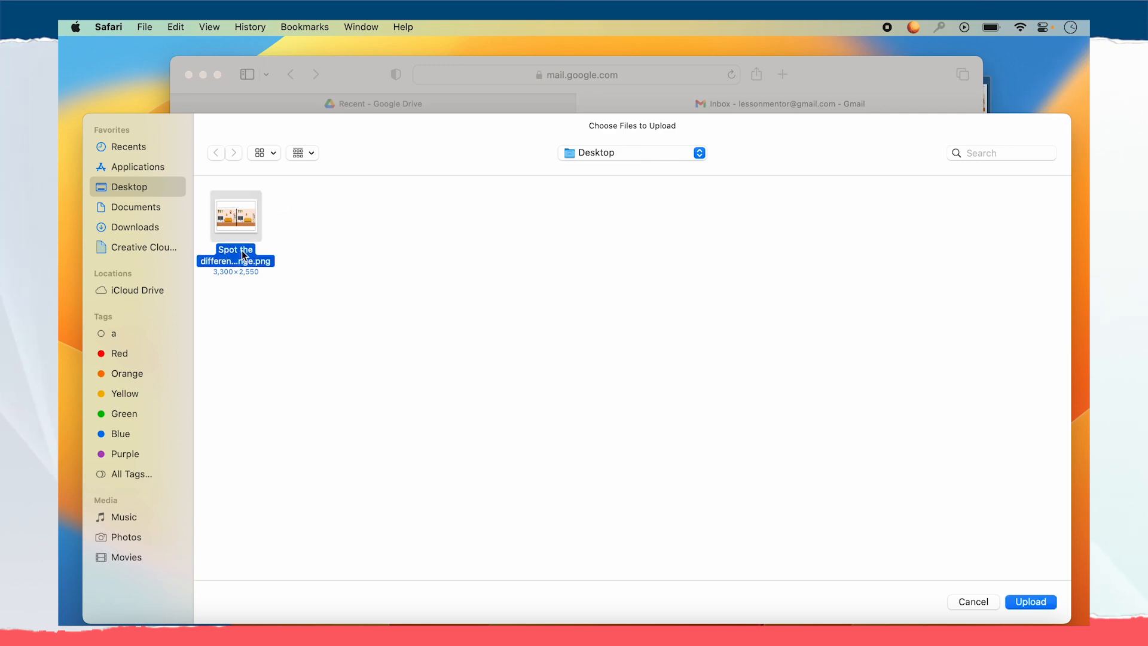
{"action": "left_click", "coordinate": [1030, 601]}
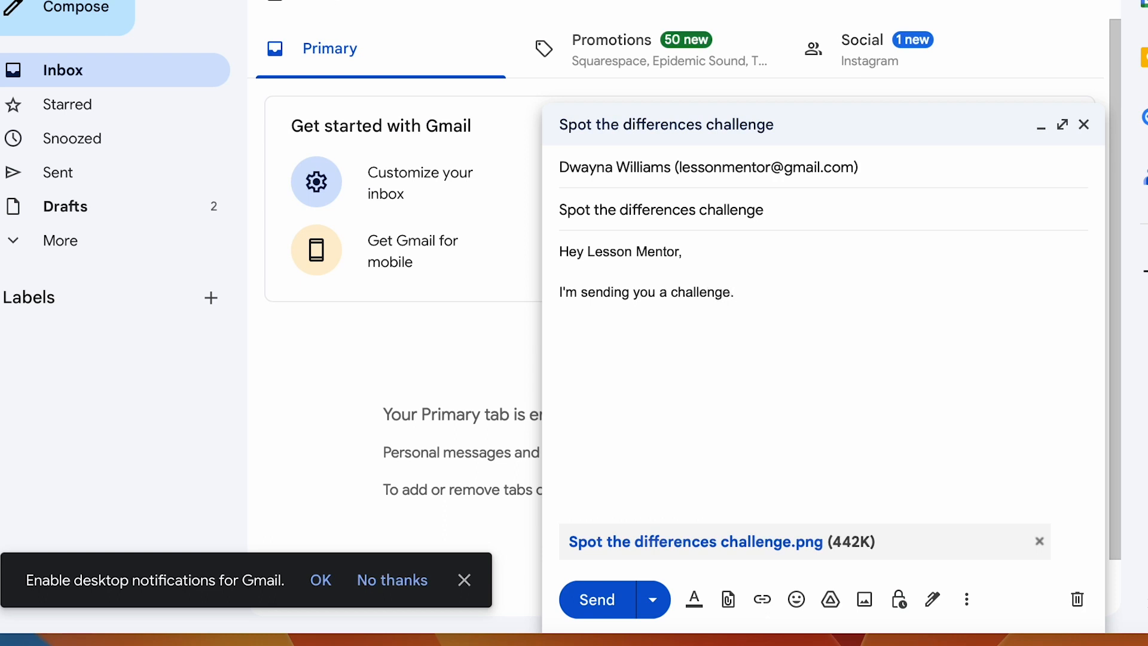
Step: Write "Hey Lesson Mentor, I'm sending you a challenge. Let me what you think. Thanks, Lesson Mentor" as the message body and send it
{"action": "type", "text": "Let me what you think."}
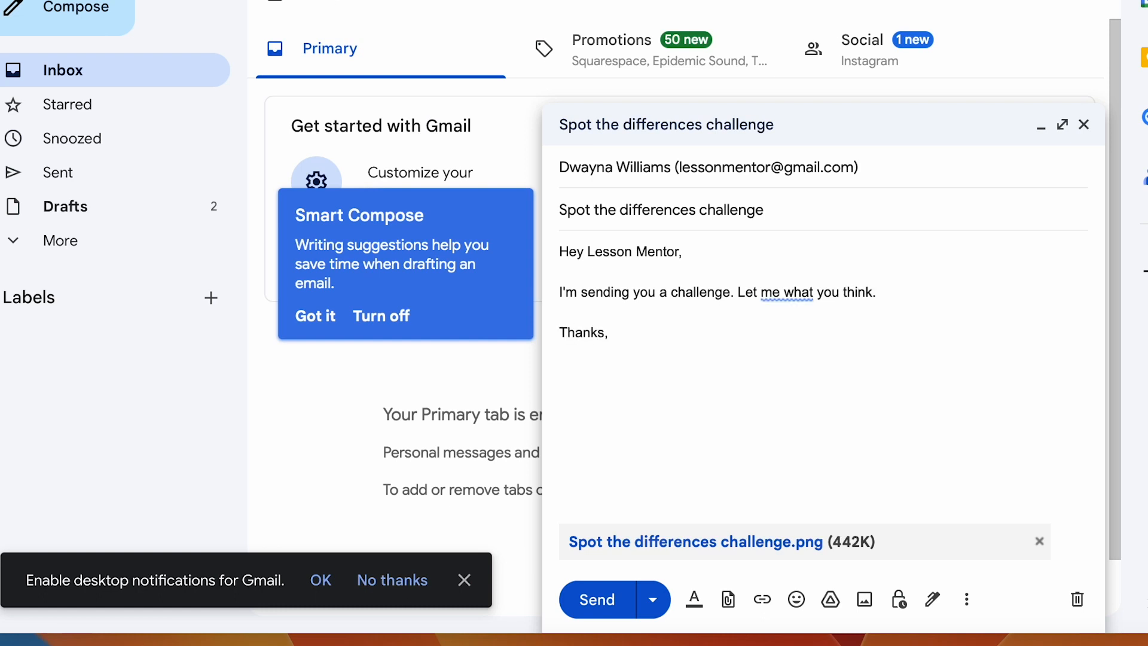
{"action": "type", "text": "  Thanks, Lesso"}
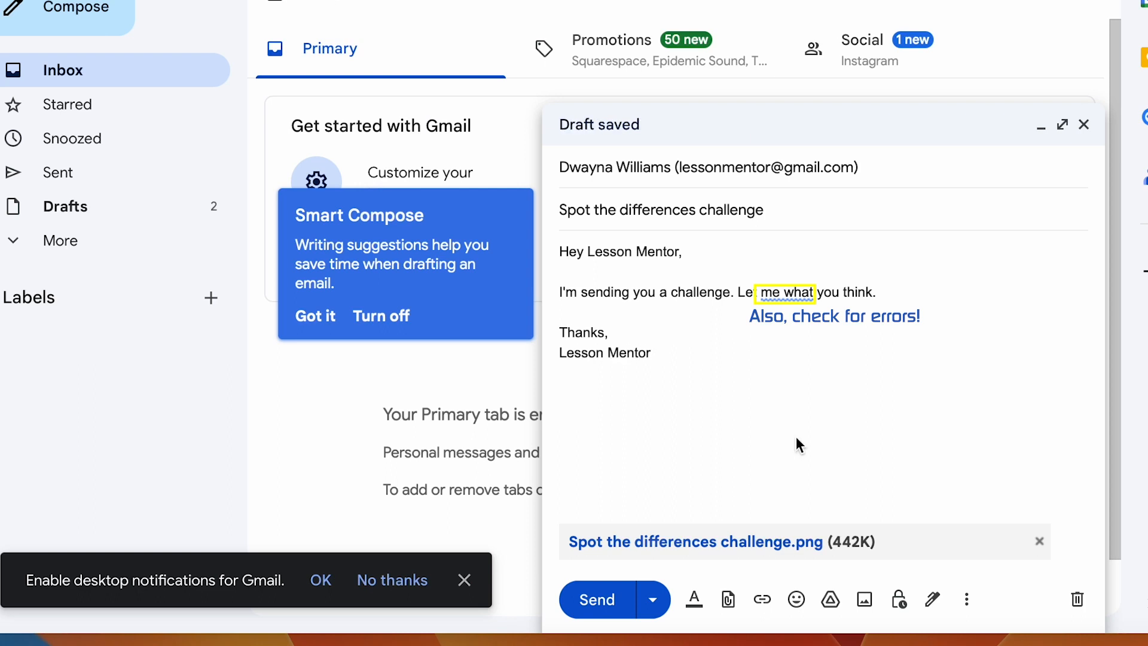
{"action": "left_click", "coordinate": [595, 600]}
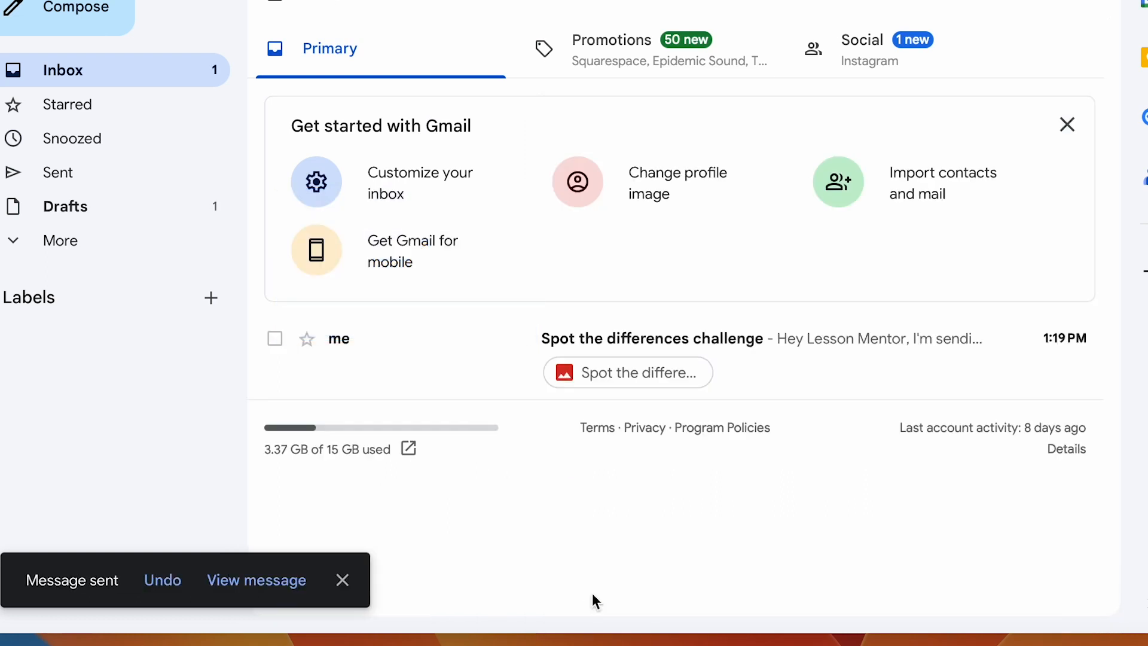
Step: Check the sent mail and open the Spot the differences challenge e-mail from the inbox to preview its PNG attachment
{"action": "left_click", "coordinate": [123, 181]}
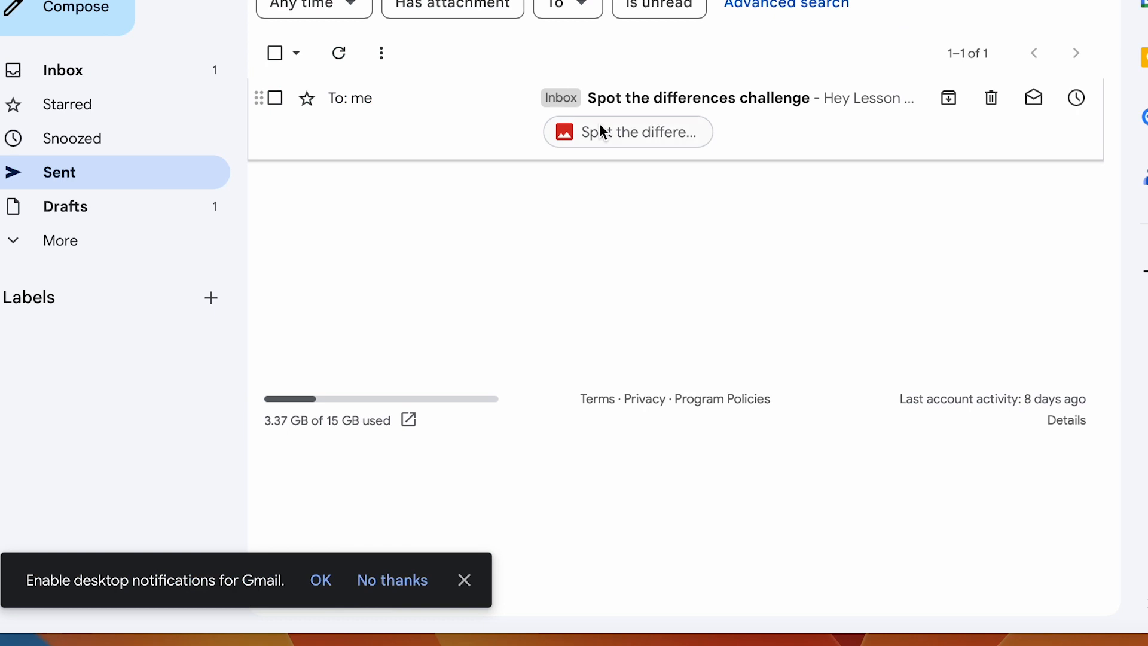
{"action": "left_click", "coordinate": [72, 75]}
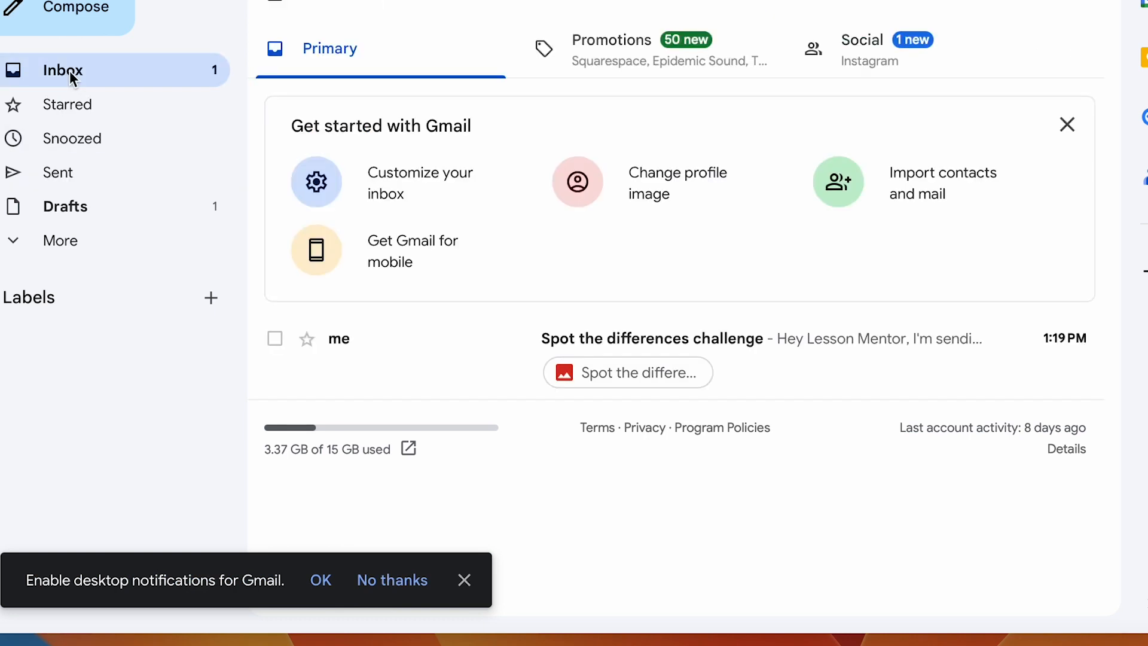
{"action": "left_click", "coordinate": [610, 346]}
{"action": "scroll", "coordinate": [605, 349], "scroll_direction": "down", "scroll_amount": 1}
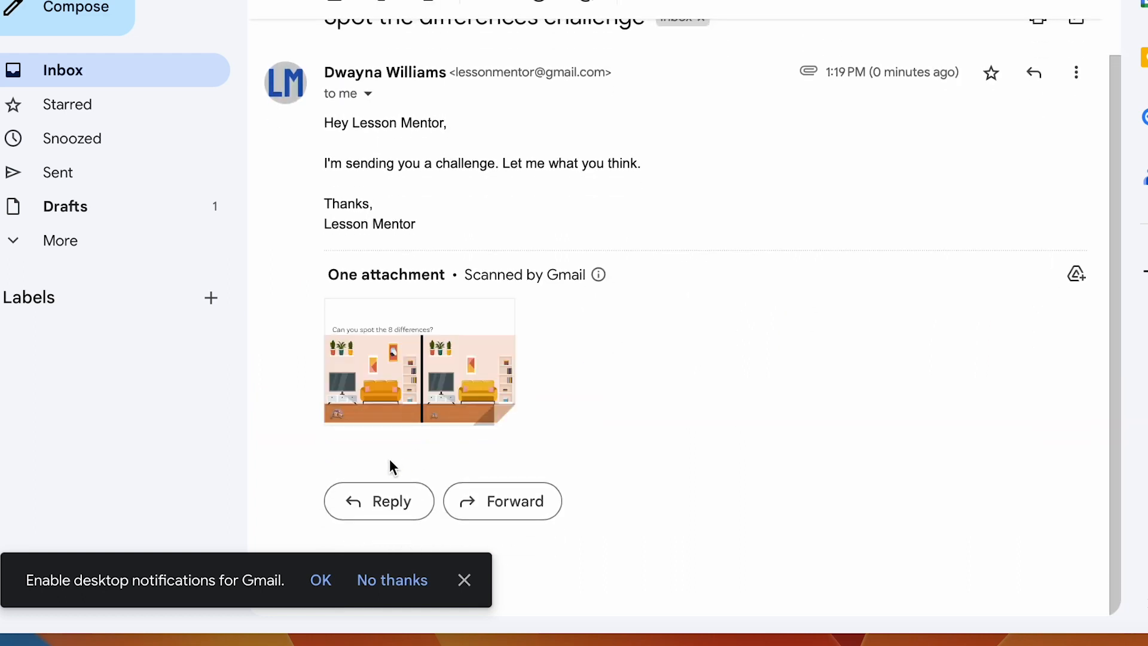
{"action": "mouse_move", "coordinate": [416, 399]}
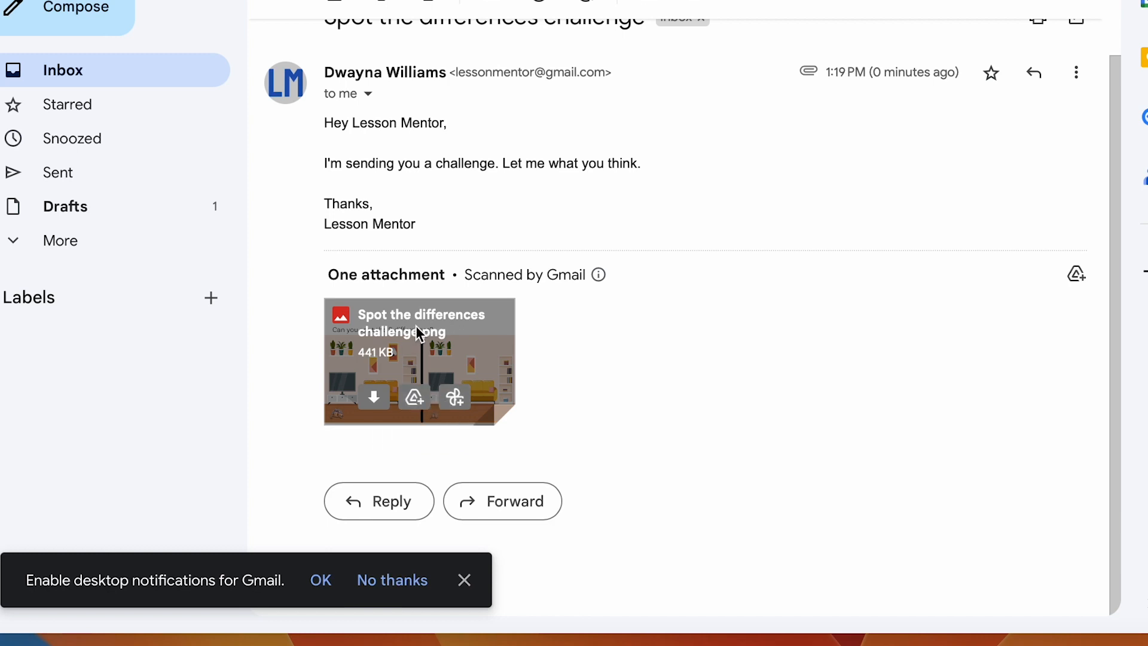
{"action": "left_click", "coordinate": [344, 368]}
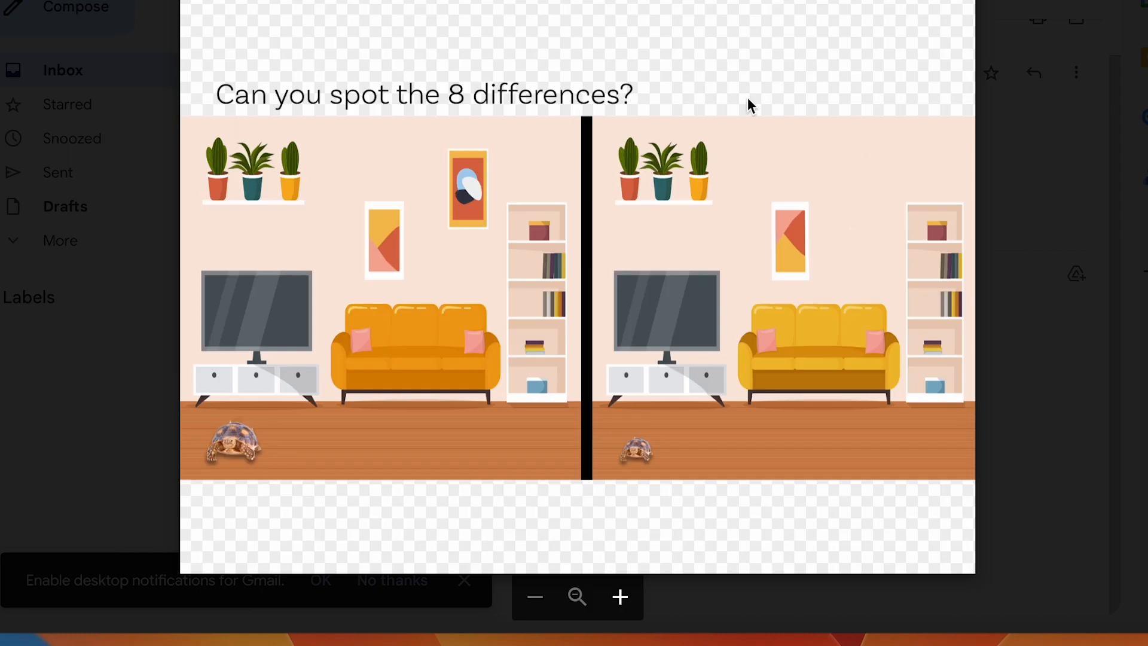